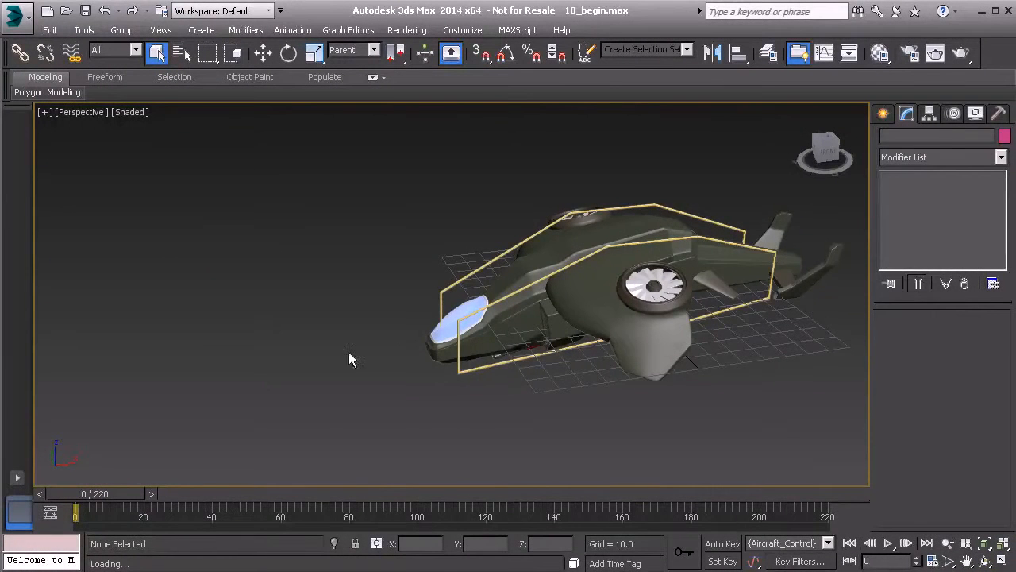
alt+middle_drag(273, 324, 408, 338)
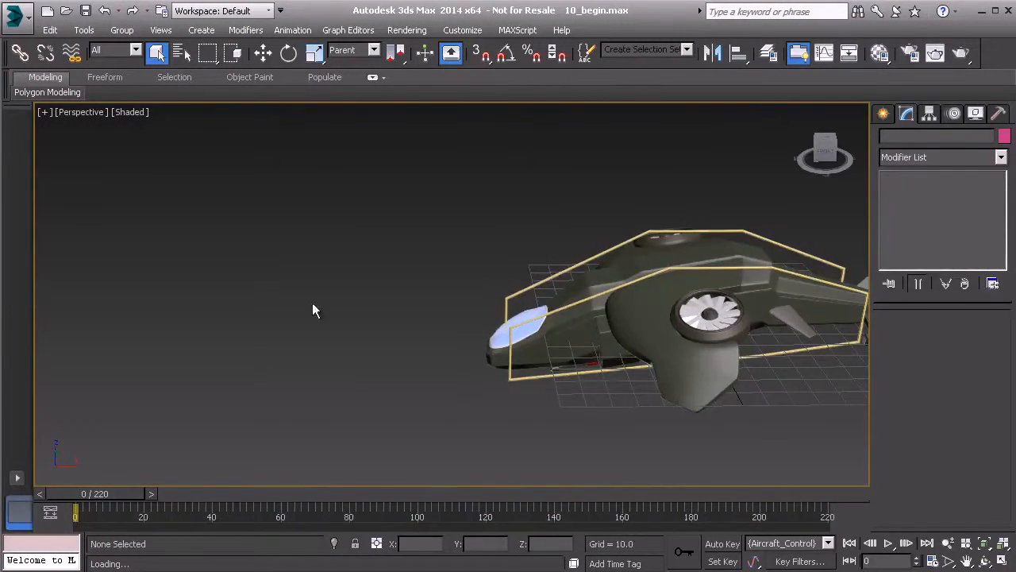
scroll(331, 360, down, 4)
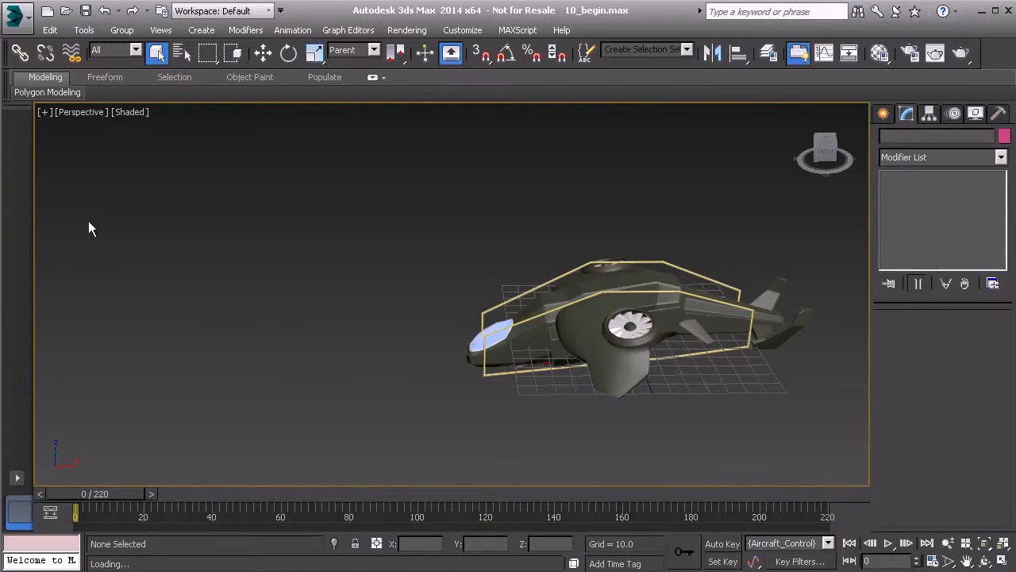
middle_drag(371, 382, 439, 399)
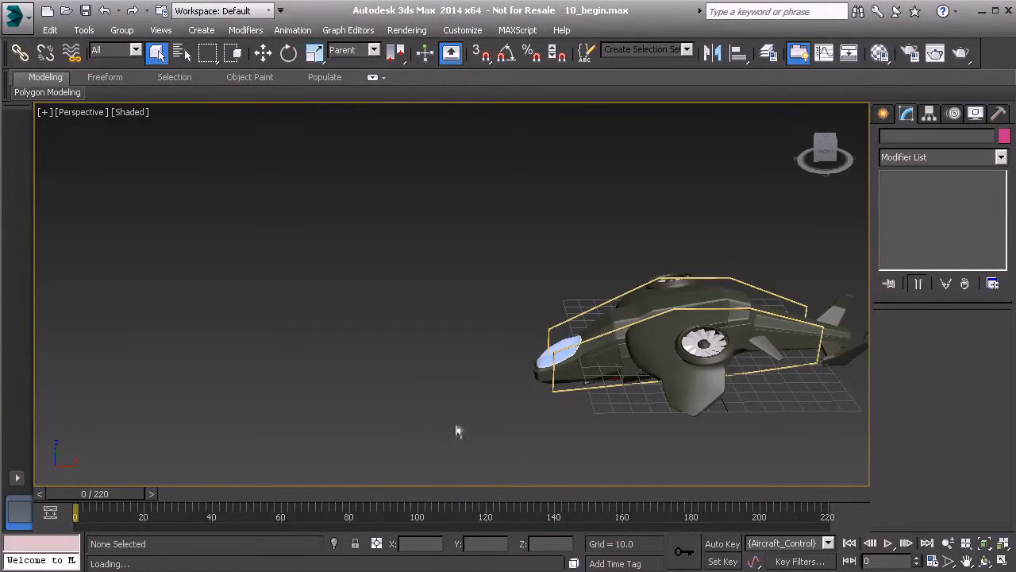
middle_drag(493, 370, 378, 295)
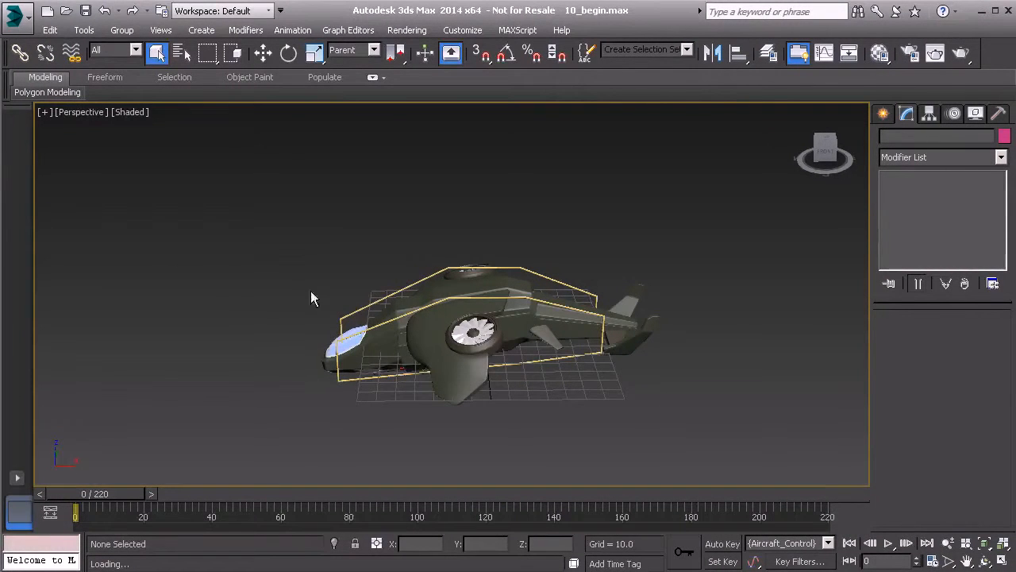
middle_drag(368, 264, 469, 264)
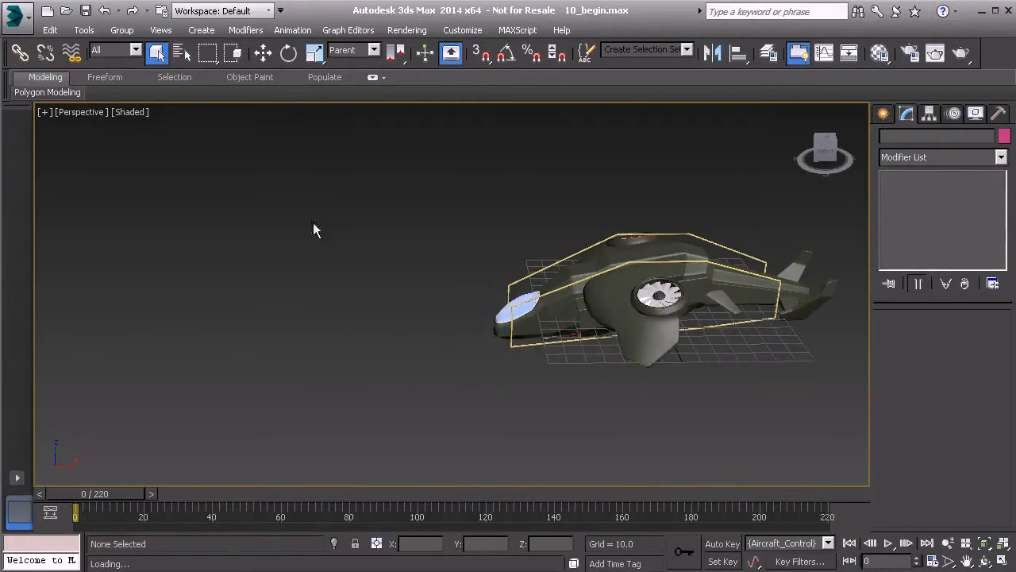
Step: Start the Line spline tool with 3D snapping turned on and check that Grid Points is the enabled snap type
click(888, 118)
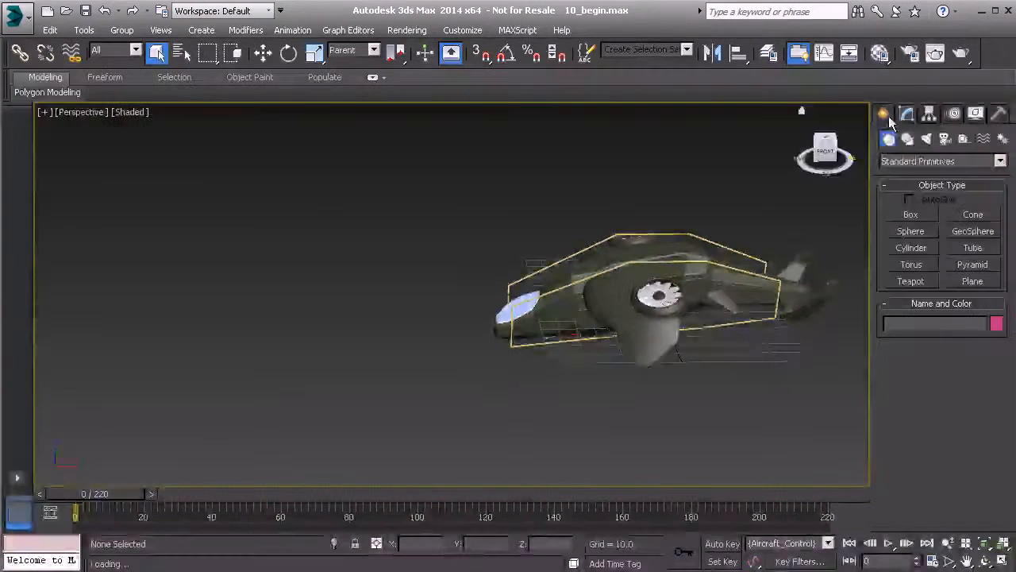
click(909, 139)
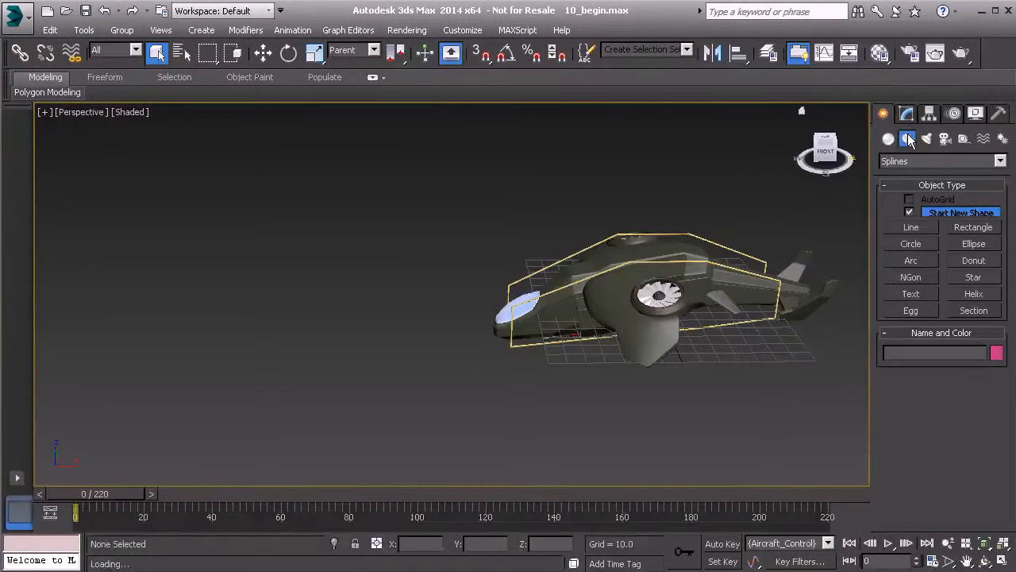
click(912, 229)
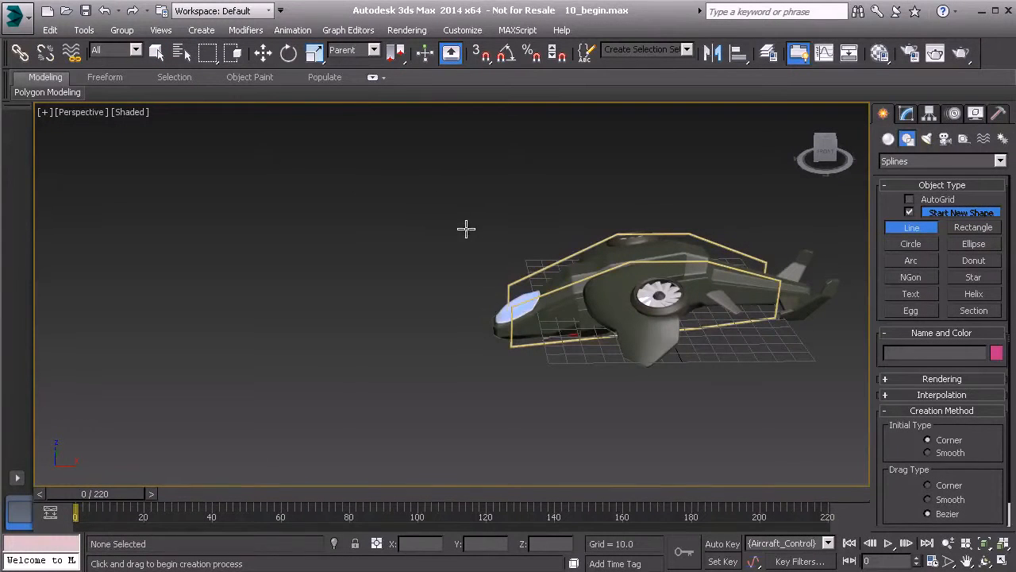
right_click(481, 54)
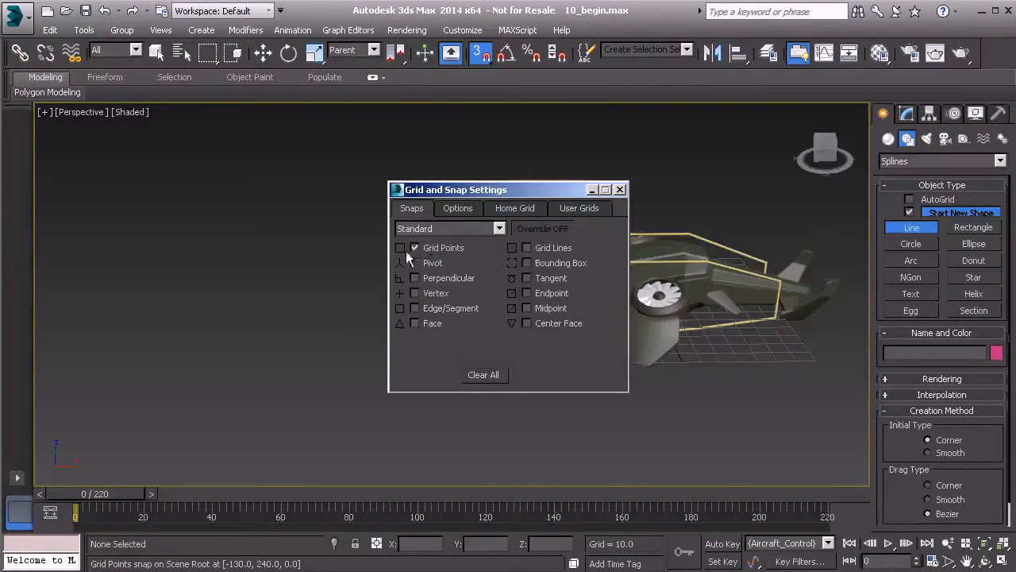
click(622, 190)
Step: In the maximized top view, draw an open four-point zigzag line extending ahead of the aircraft's nose, and turn snapping back off
middle_drag(403, 217, 361, 239)
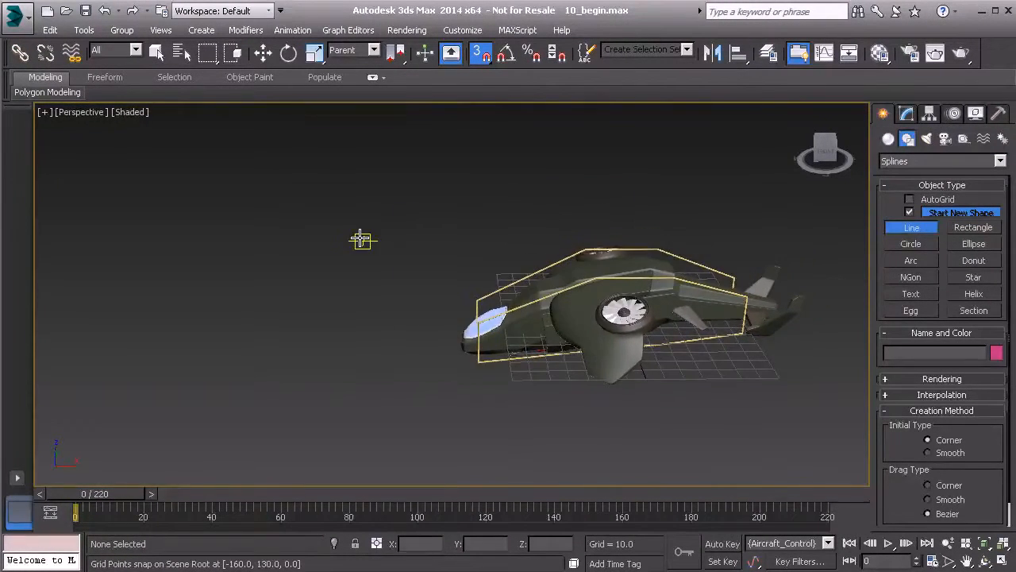
key(alt+w)
right_click(352, 211)
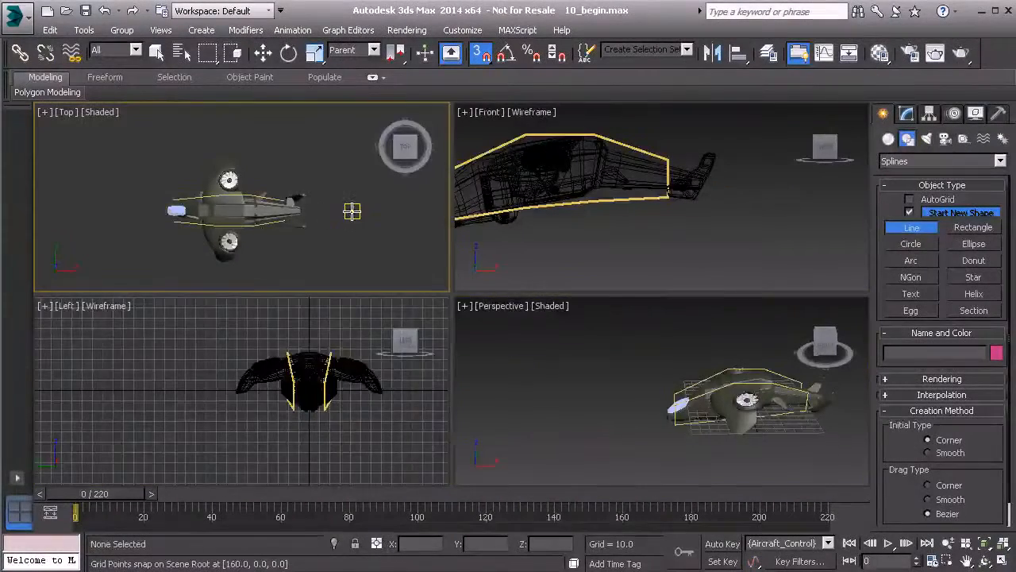
key(alt+w)
middle_drag(287, 237, 533, 196)
scroll(502, 189, down, 3)
middle_drag(480, 241, 691, 318)
click(624, 304)
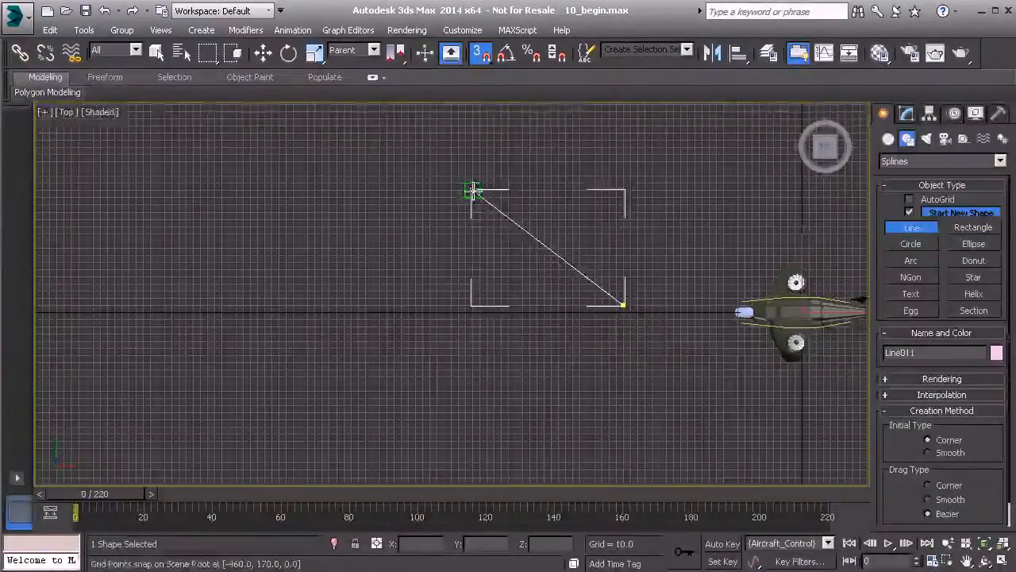
click(450, 169)
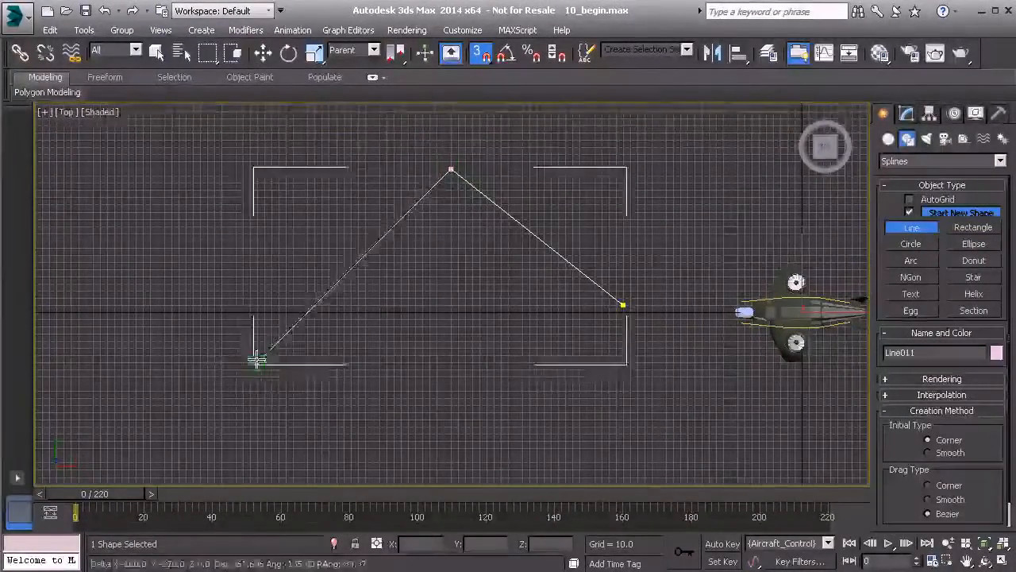
click(227, 403)
click(77, 233)
right_click(214, 125)
right_click(286, 189)
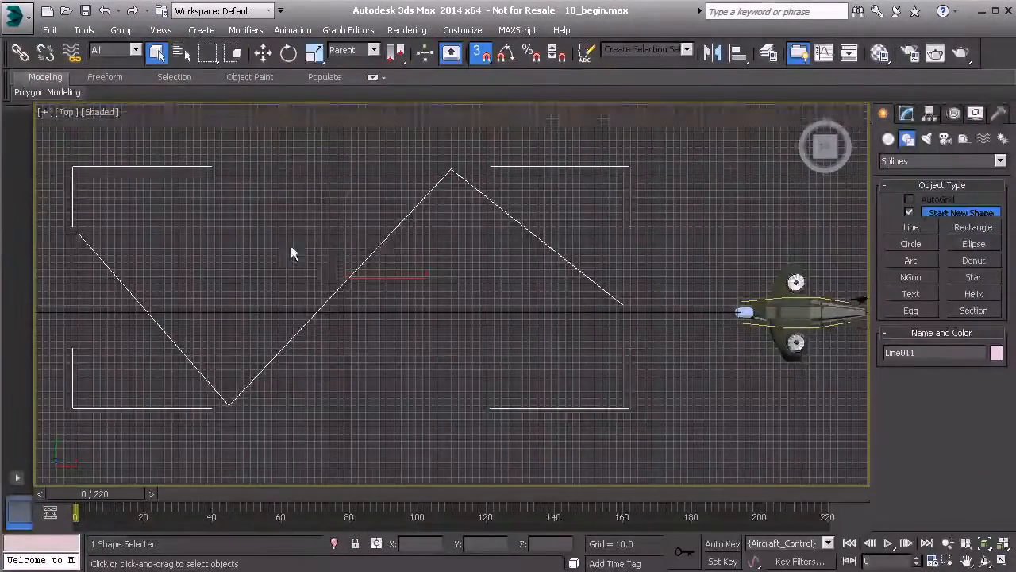
key(s)
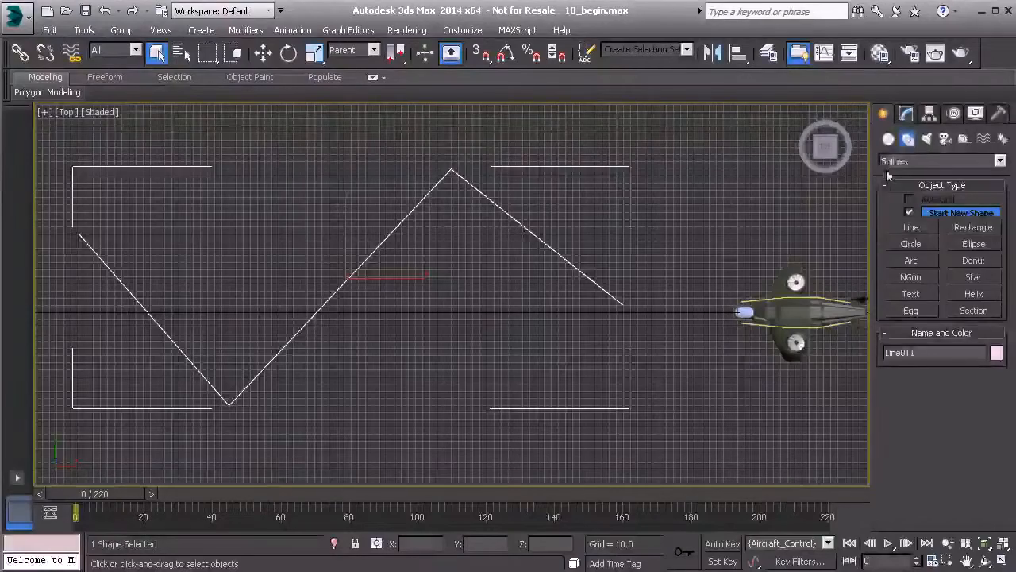
Step: Convert all four vertices of the new line to Bezier and clear the vertex selection
click(906, 115)
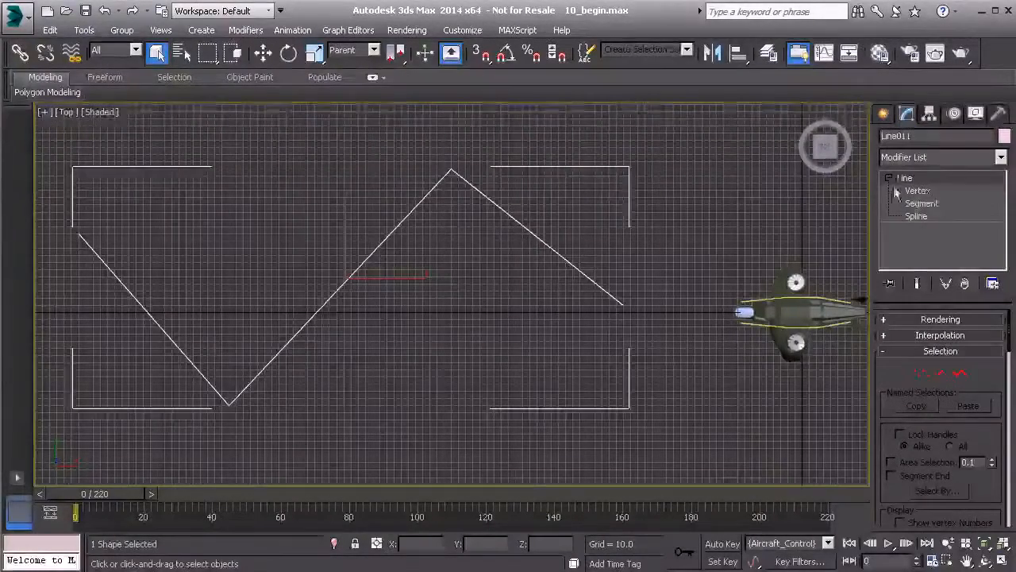
click(925, 193)
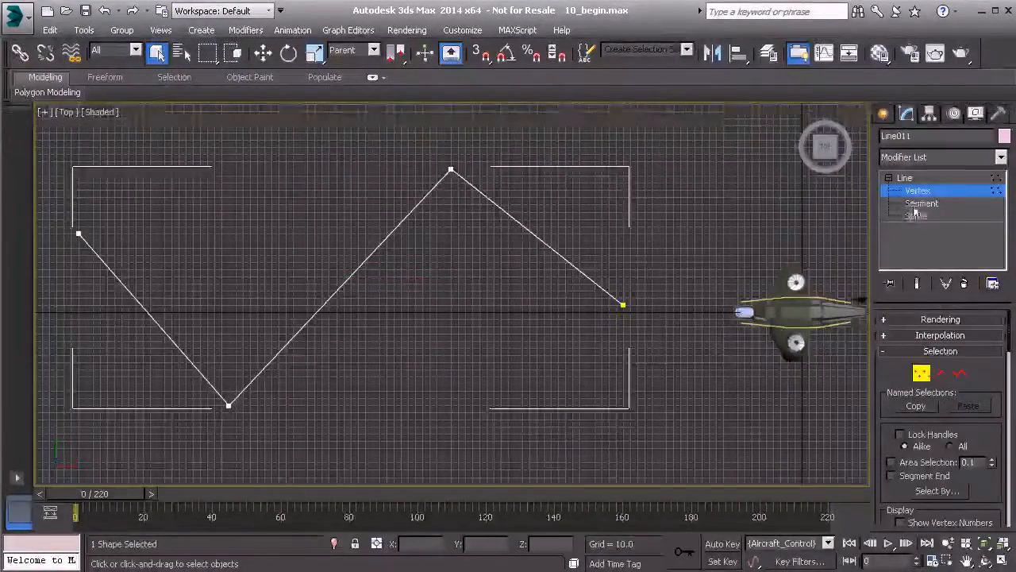
scroll(359, 276, down, 3)
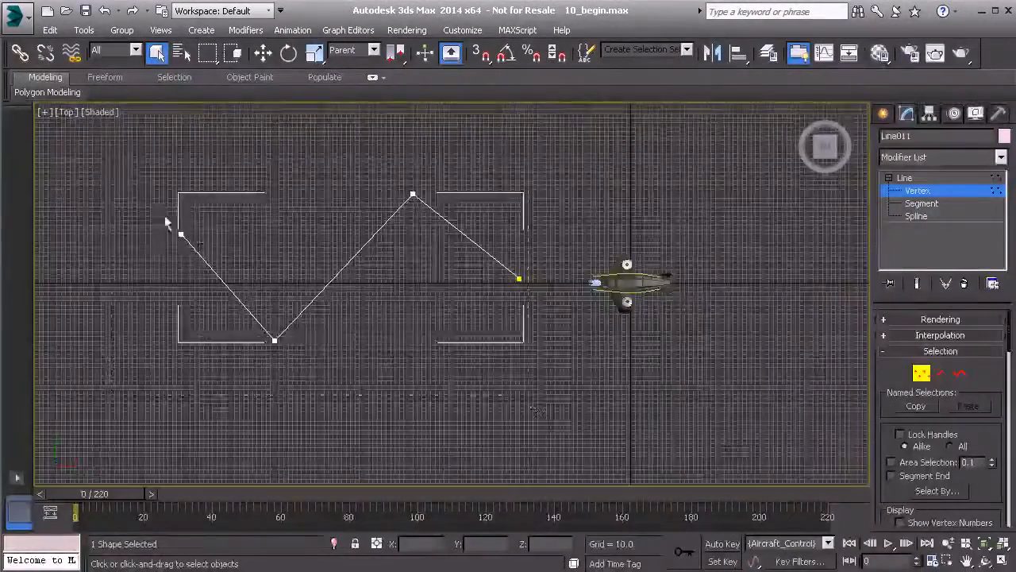
drag(111, 160, 554, 394)
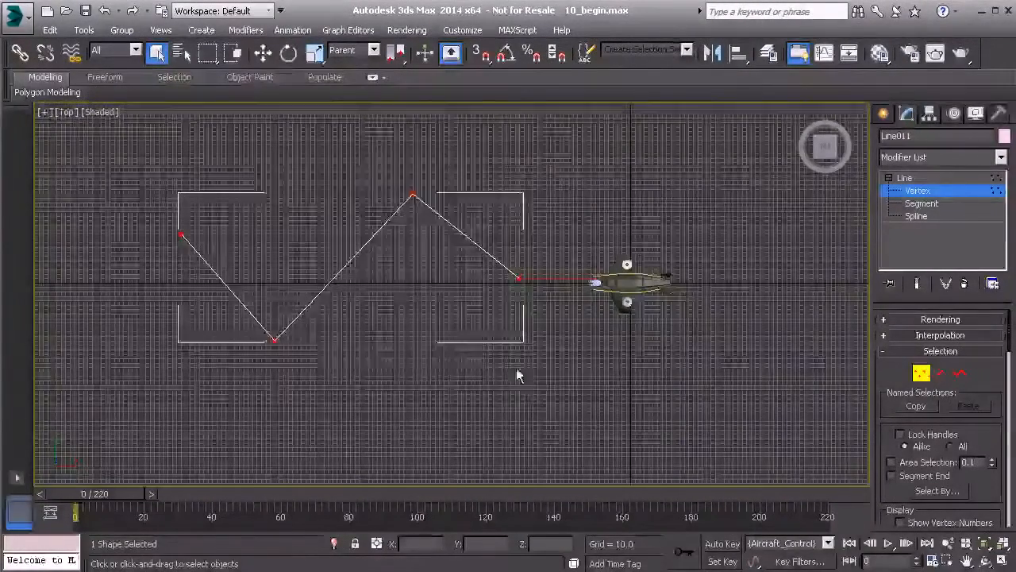
right_click(335, 234)
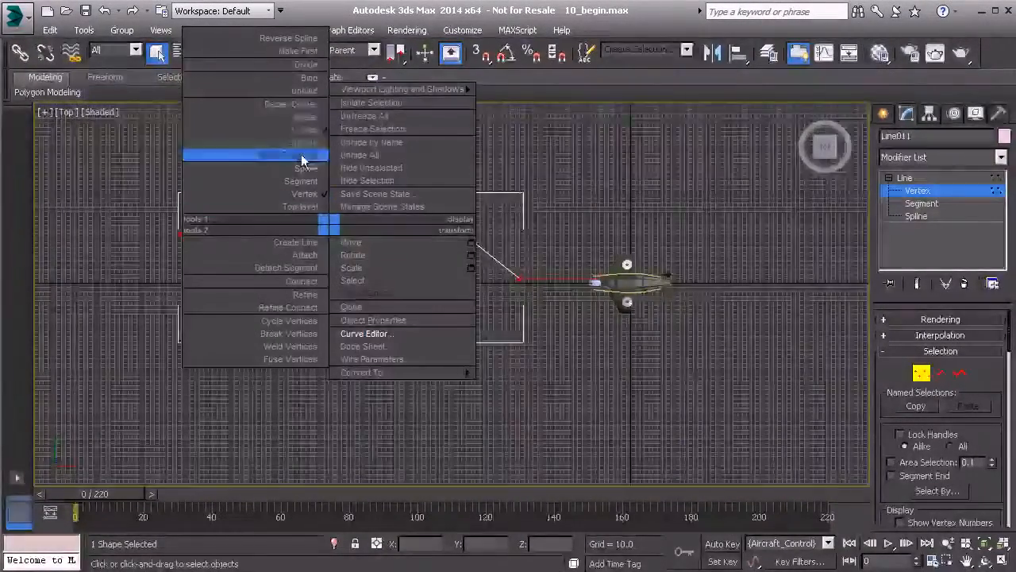
click(305, 117)
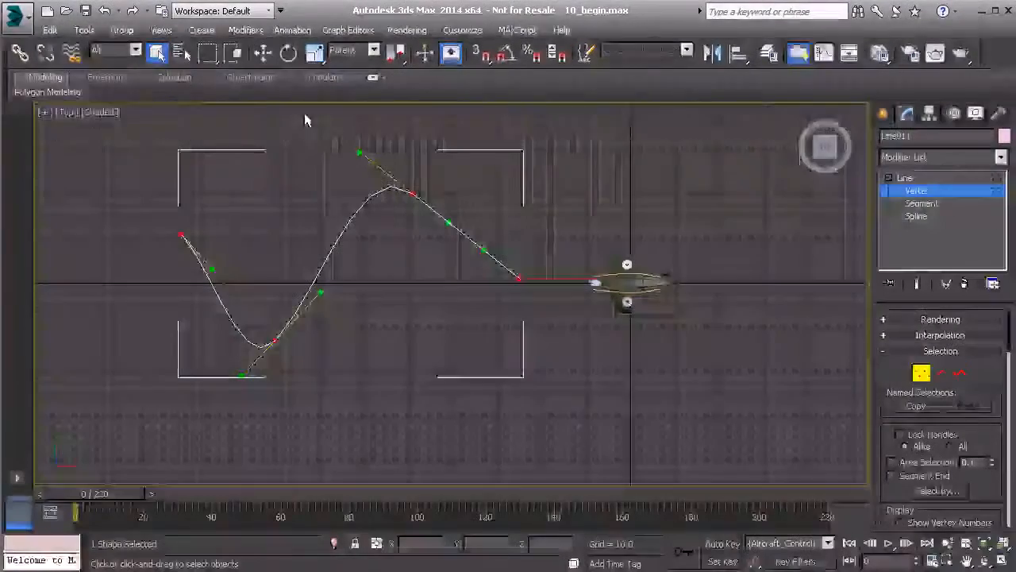
click(333, 322)
Step: Rotate the Bezier tangents at the line's two middle vertices until they lie roughly horizontal
click(275, 341)
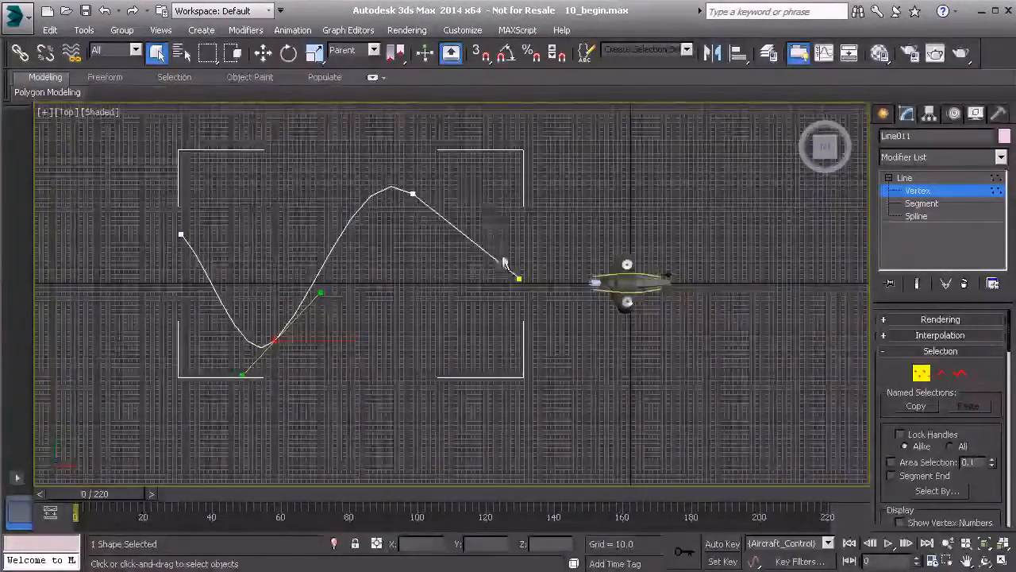
key(e)
drag(318, 302, 334, 389)
drag(350, 163, 453, 155)
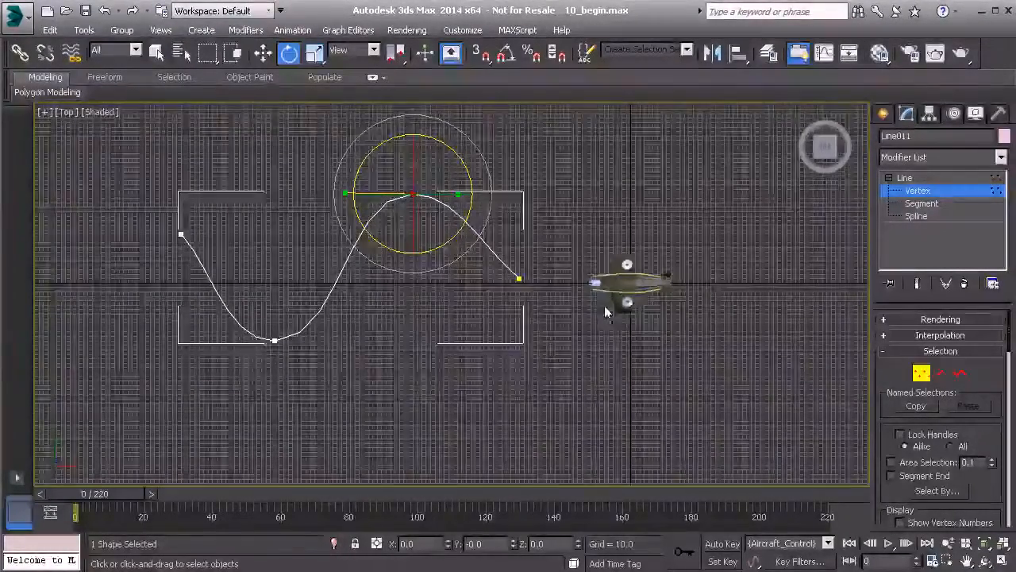
Step: Move the three vertices farthest from the aircraft together along X, away from the aircraft's nose
middle_drag(344, 296, 504, 322)
drag(262, 182, 602, 413)
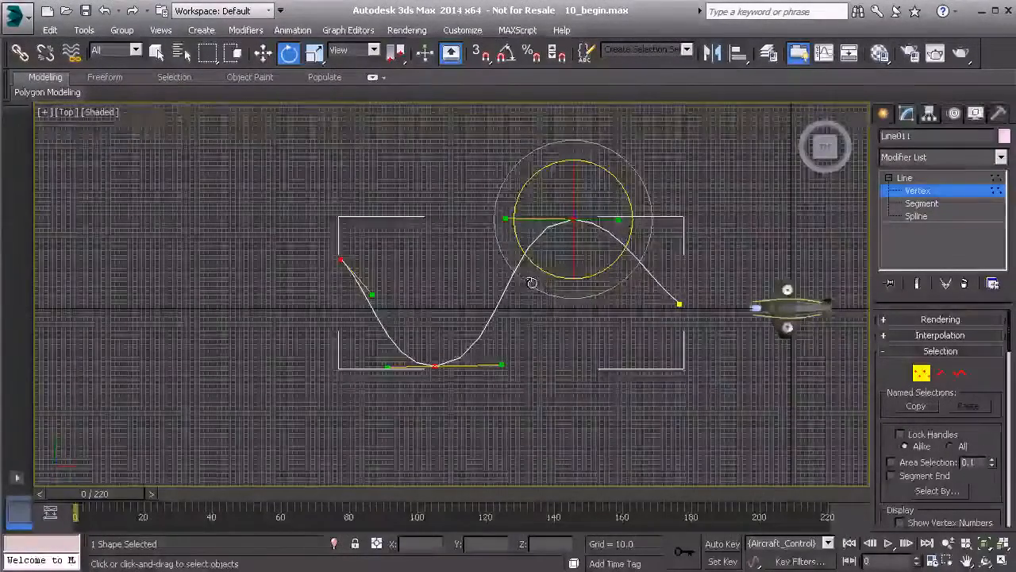
key(w)
drag(644, 220, 597, 219)
Step: Shift the lower curve vertex and the far end vertex further from the aircraft to form a long S-curve, and exit vertex editing
middle_drag(307, 234, 396, 240)
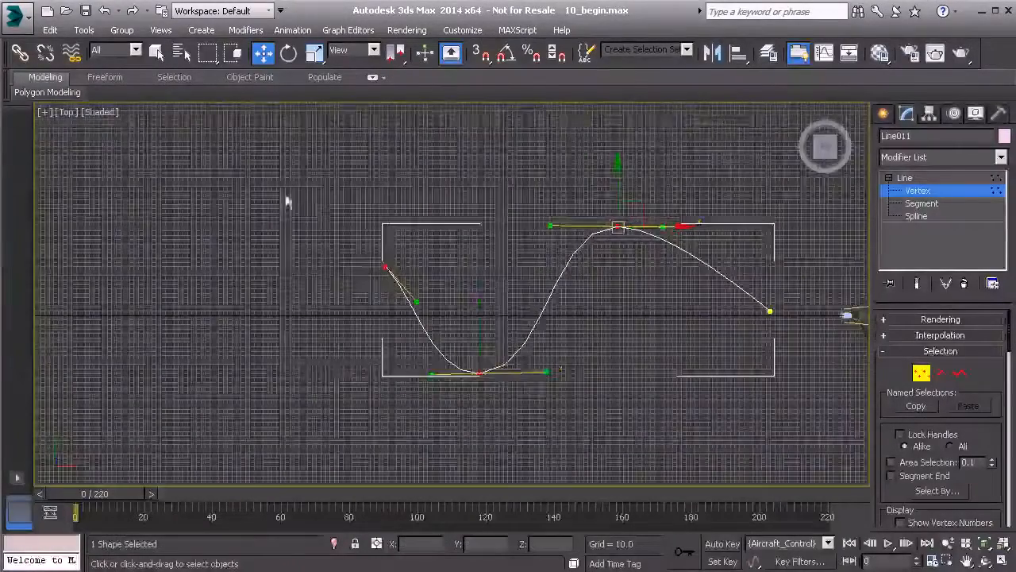
click(479, 374)
drag(544, 373, 410, 357)
middle_drag(377, 349, 486, 367)
drag(319, 246, 458, 317)
drag(427, 262, 366, 262)
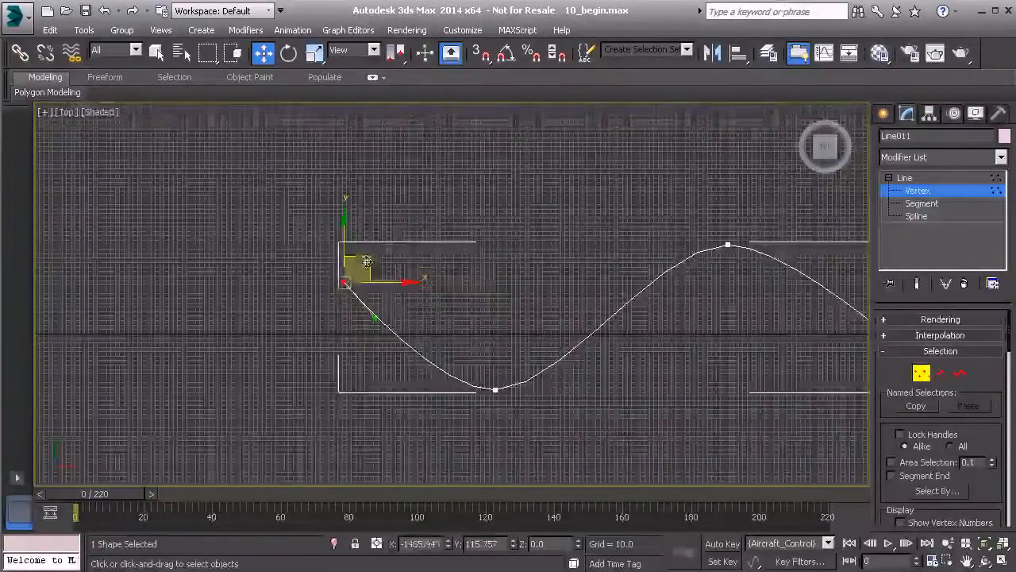
middle_drag(636, 353, 352, 335)
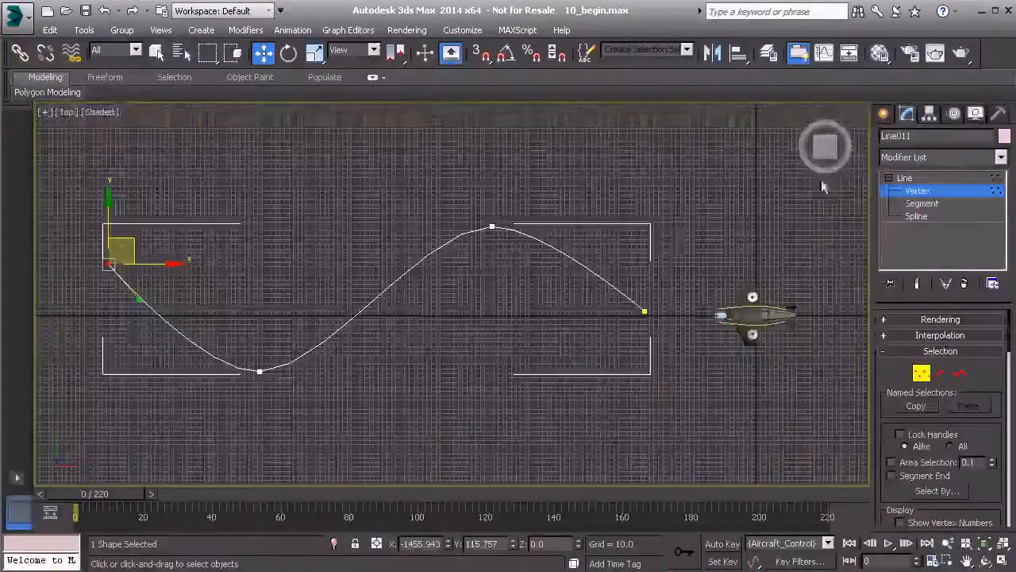
click(985, 190)
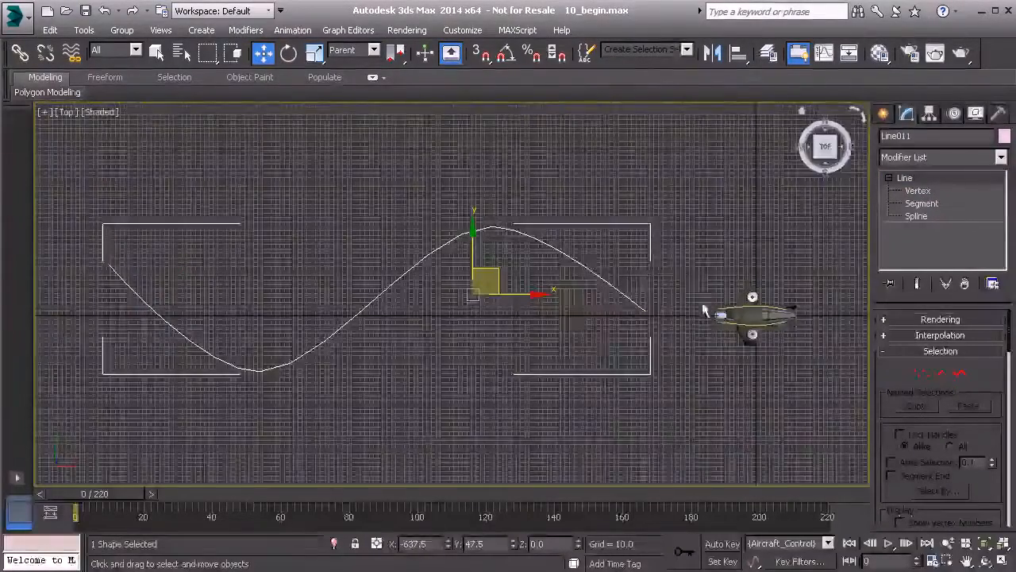
Step: Leave the Top view and show the aircraft and the start of the curved line in a maximized Perspective view
right_click(570, 302)
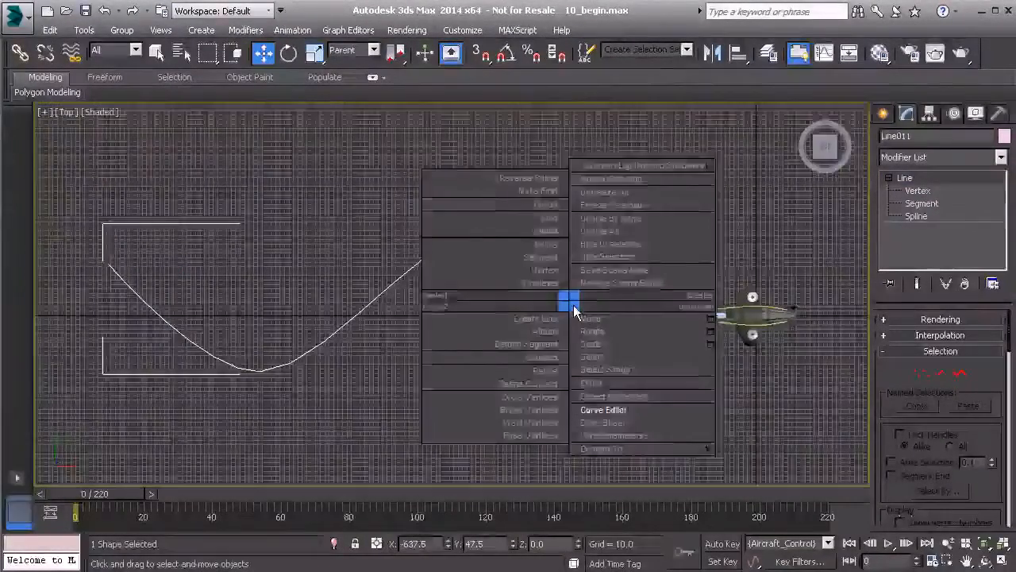
right_click(574, 309)
key(alt+w)
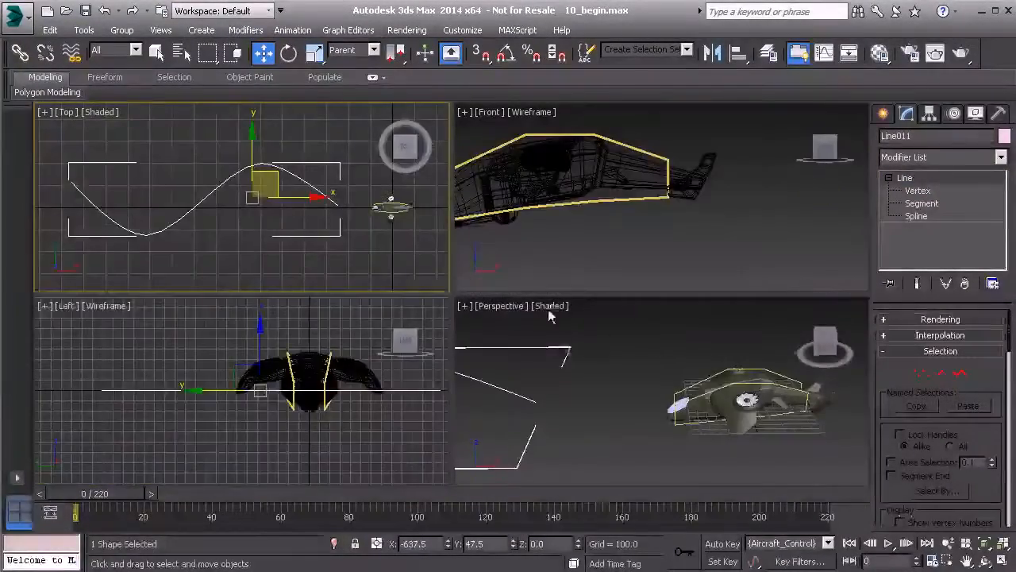
middle_click(621, 330)
key(alt+w)
middle_drag(431, 349, 604, 356)
middle_drag(723, 343, 690, 330)
Step: Select the aircraft's control spline and attach it to the curved line with a Path Constraint
click(694, 287)
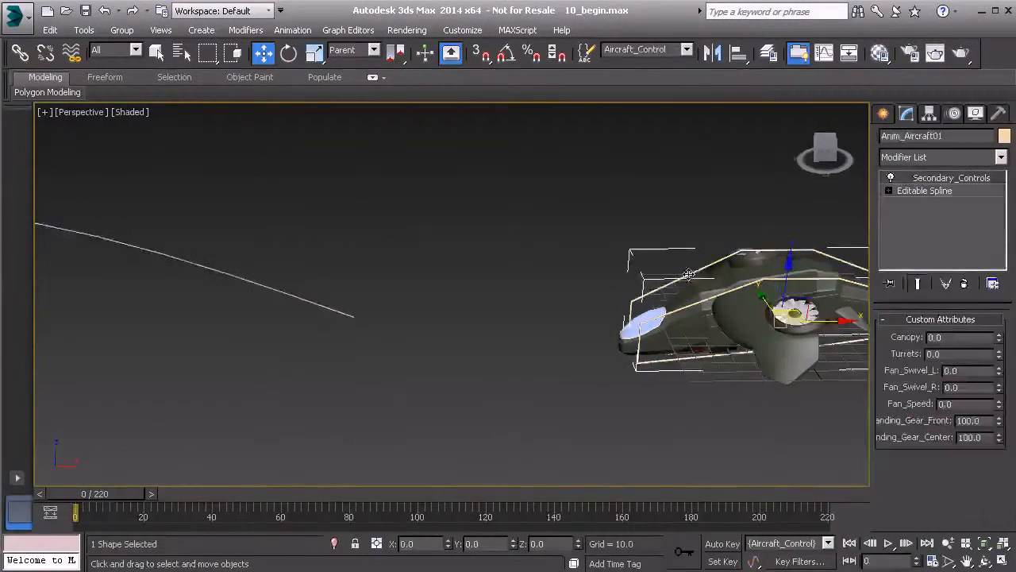
middle_drag(372, 262, 483, 277)
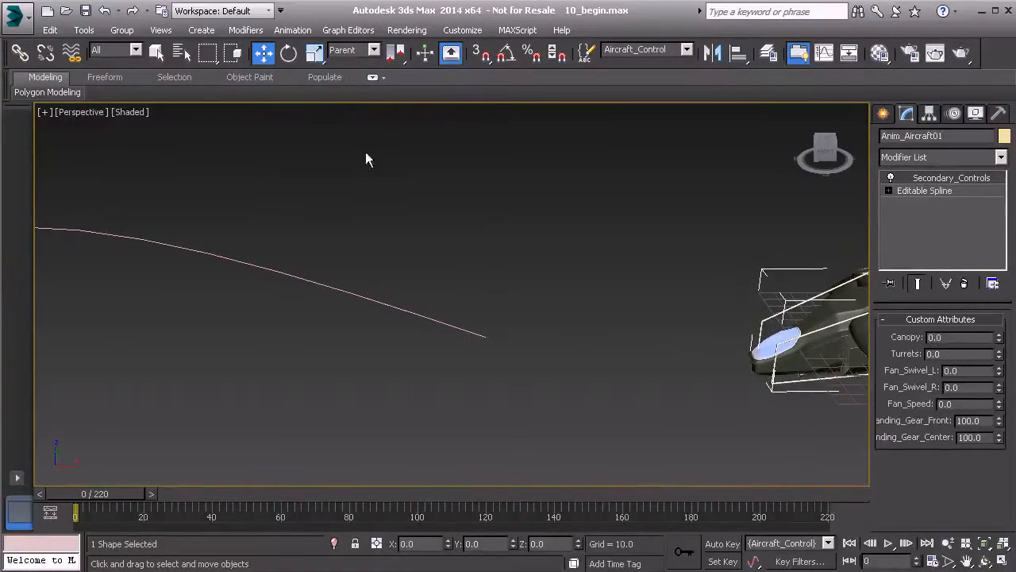
click(297, 32)
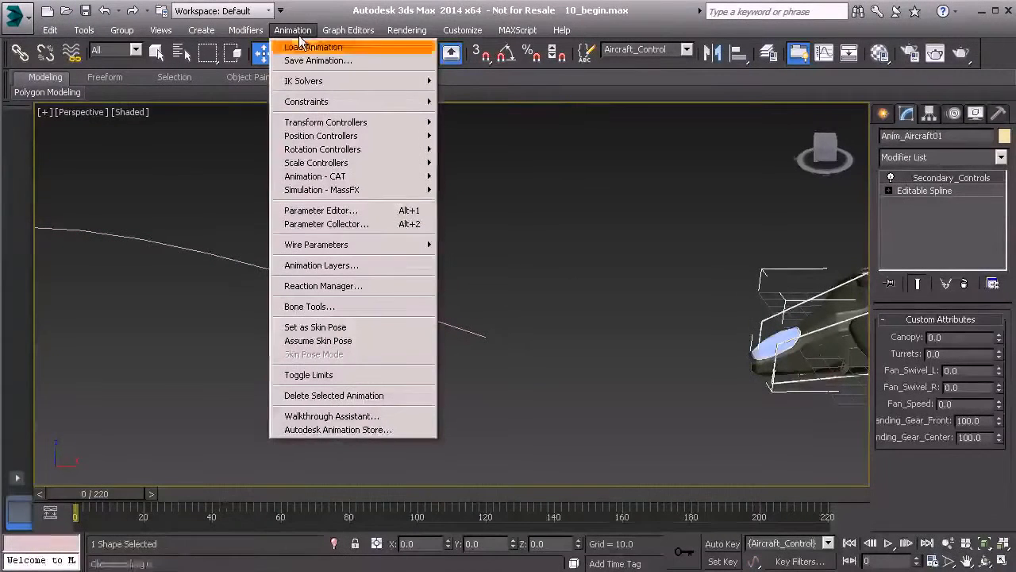
mouse_move(325, 101)
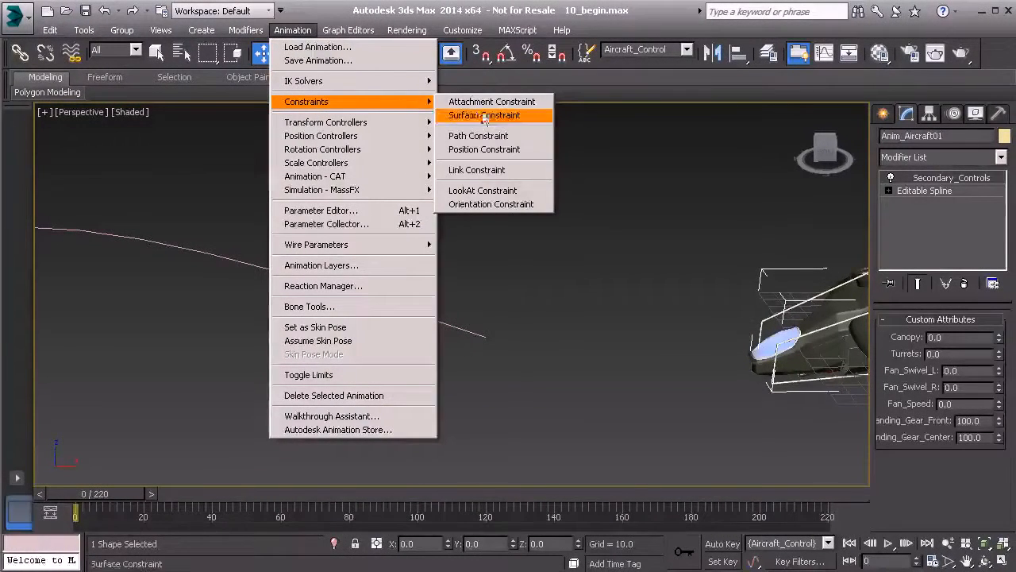
click(492, 139)
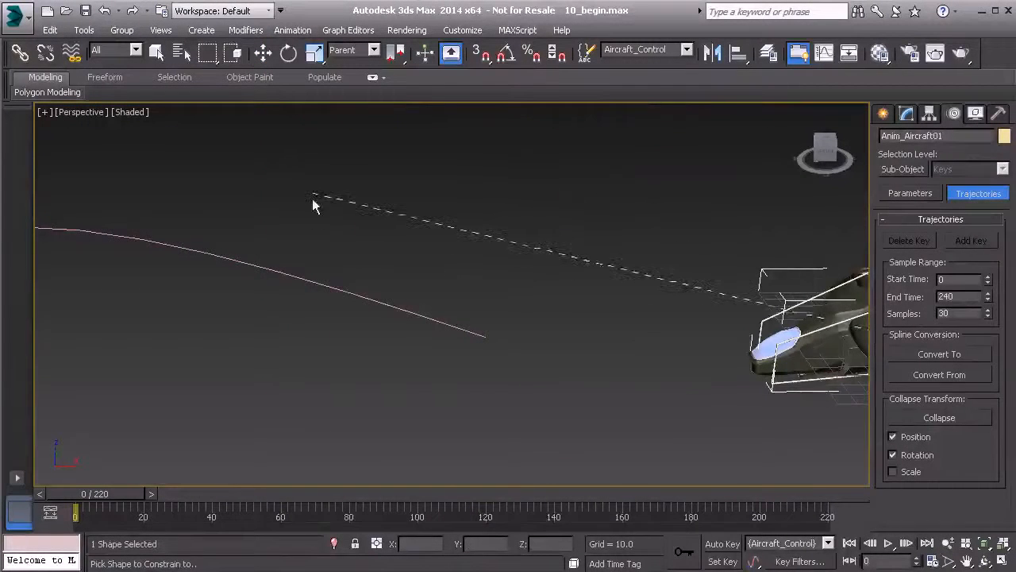
click(321, 283)
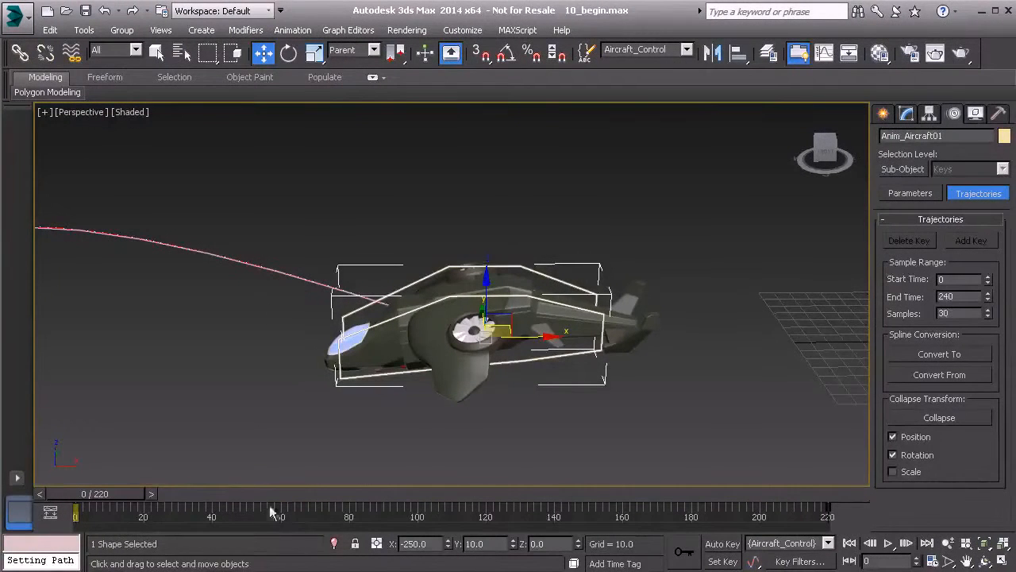
Step: Scrub and play the animation to examine how the aircraft travels along the curved path
middle_drag(167, 386, 413, 366)
scroll(413, 366, down, 5)
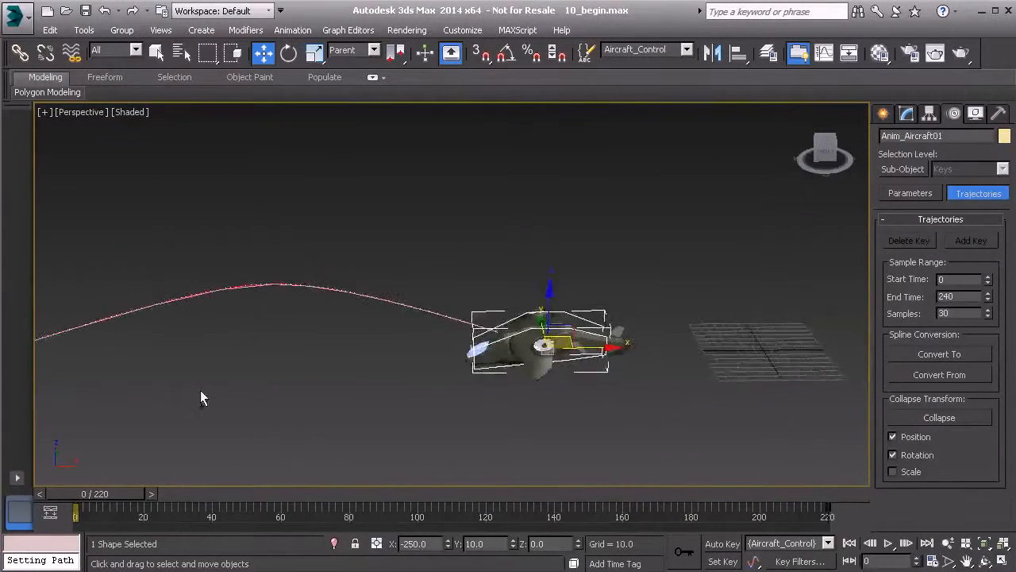
middle_drag(241, 437, 507, 354)
scroll(396, 297, down, 1)
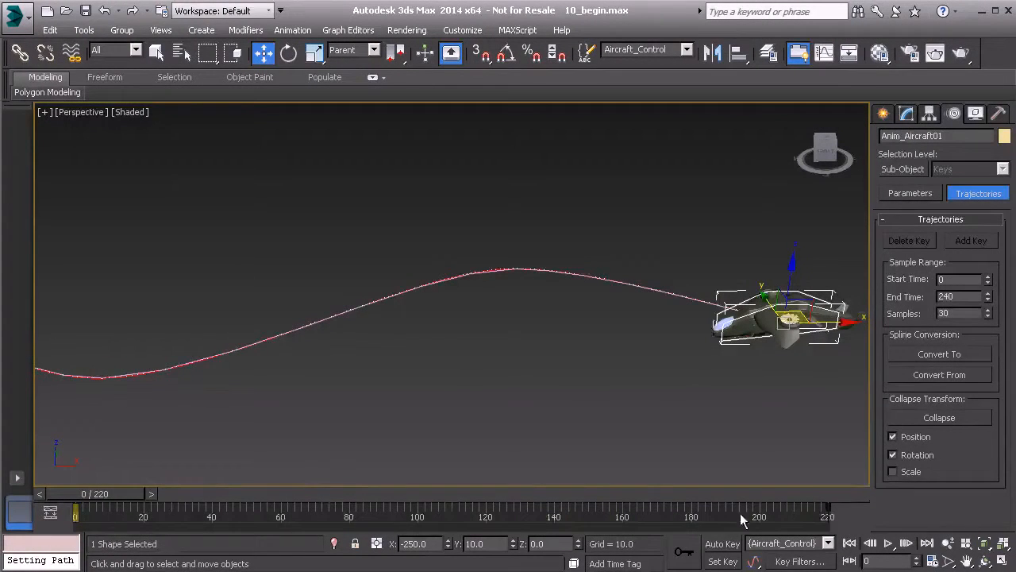
drag(129, 496, 165, 496)
middle_drag(322, 428, 612, 460)
click(888, 543)
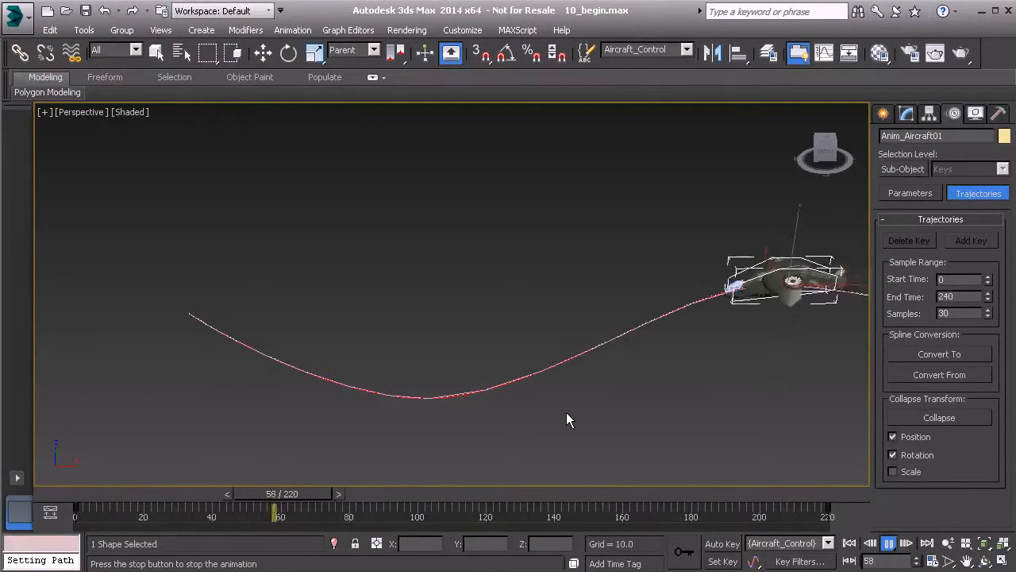
click(890, 543)
Step: Move the aircraft's final path key from frame 220 to frame 80 and play back the faster motion
middle_drag(701, 394, 508, 391)
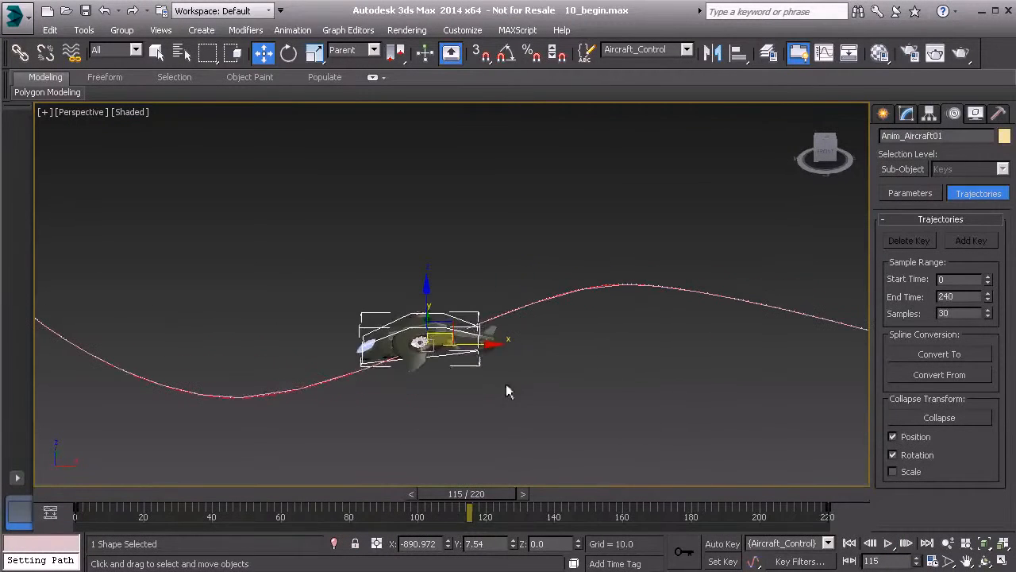
click(828, 510)
drag(827, 509, 419, 536)
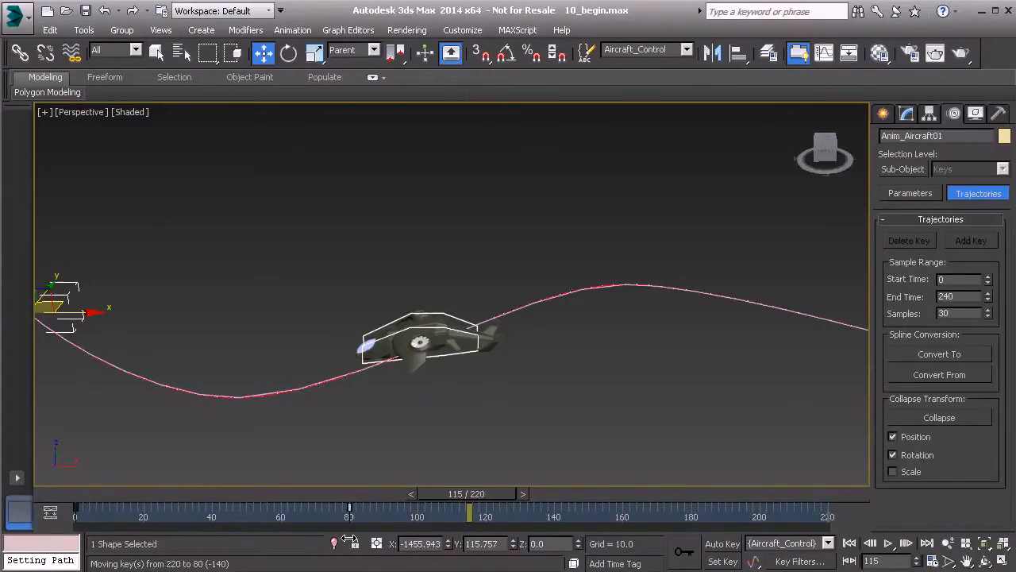
drag(348, 543, 349, 541)
drag(489, 493, 374, 498)
drag(372, 540, 119, 520)
click(886, 543)
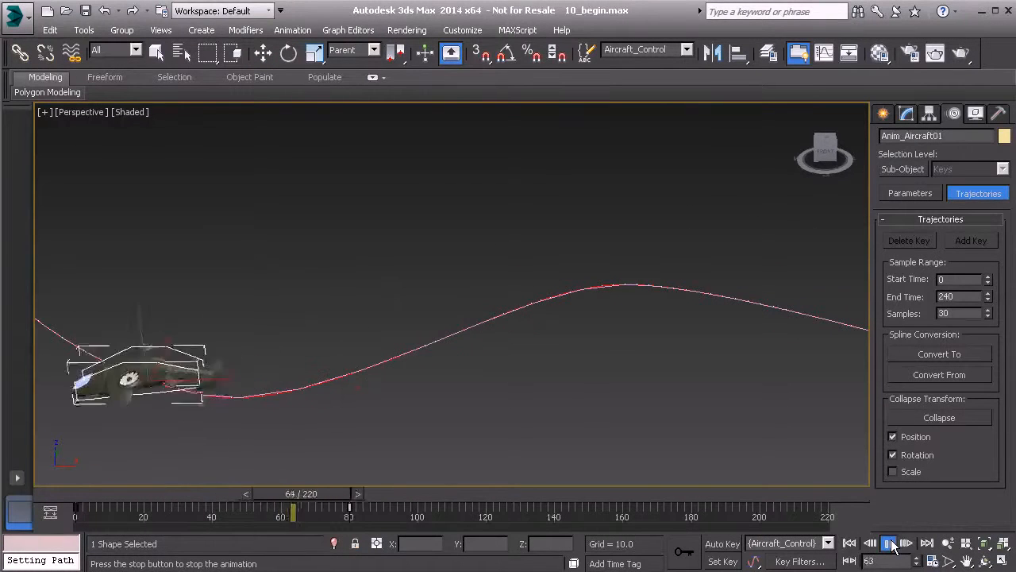
click(891, 543)
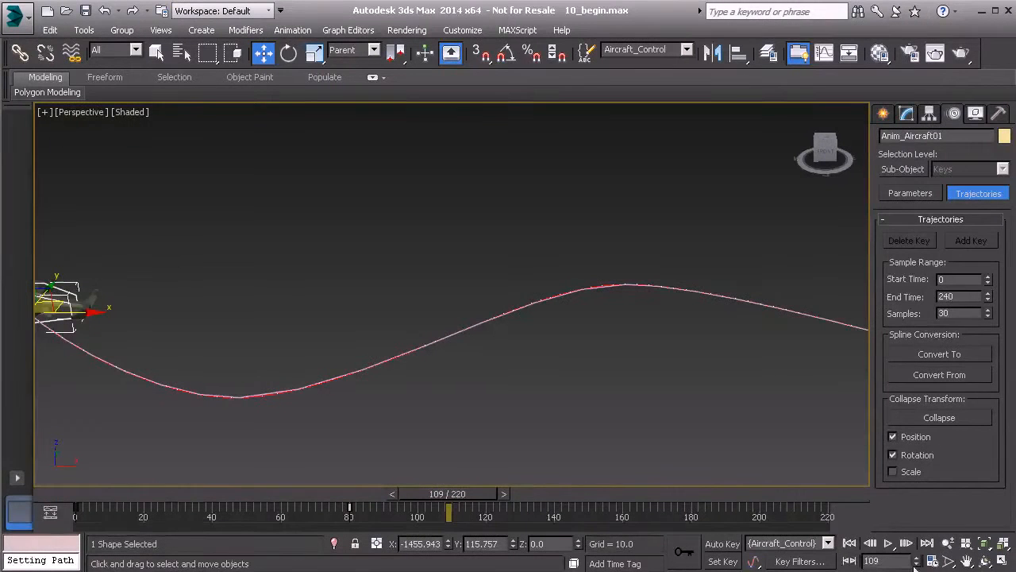
Step: Set the animation's end time to 80 and scrub the aircraft to frame 36
right_click(849, 562)
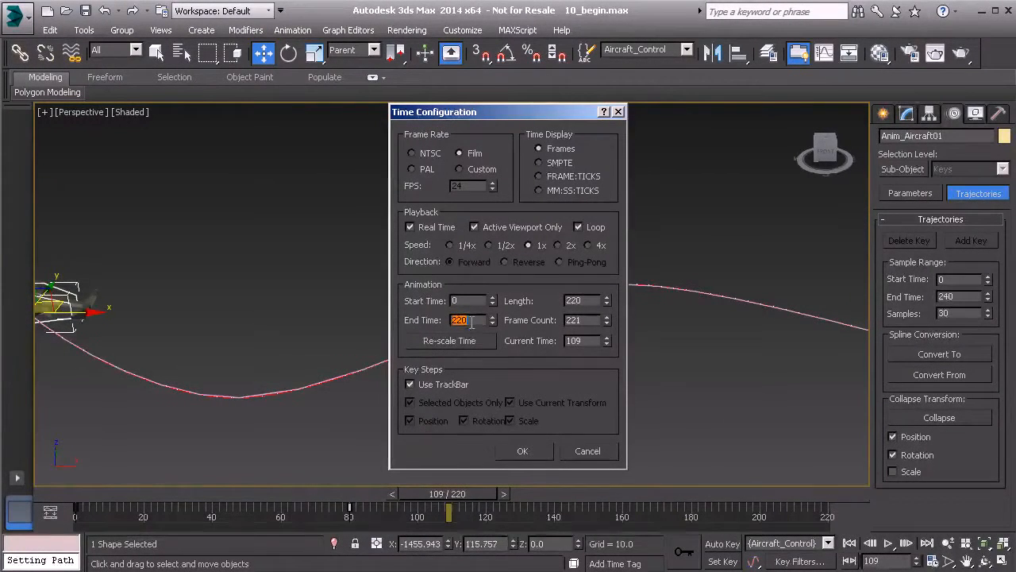
click(523, 451)
drag(806, 494, 412, 475)
key(w)
alt+middle_drag(249, 347, 270, 355)
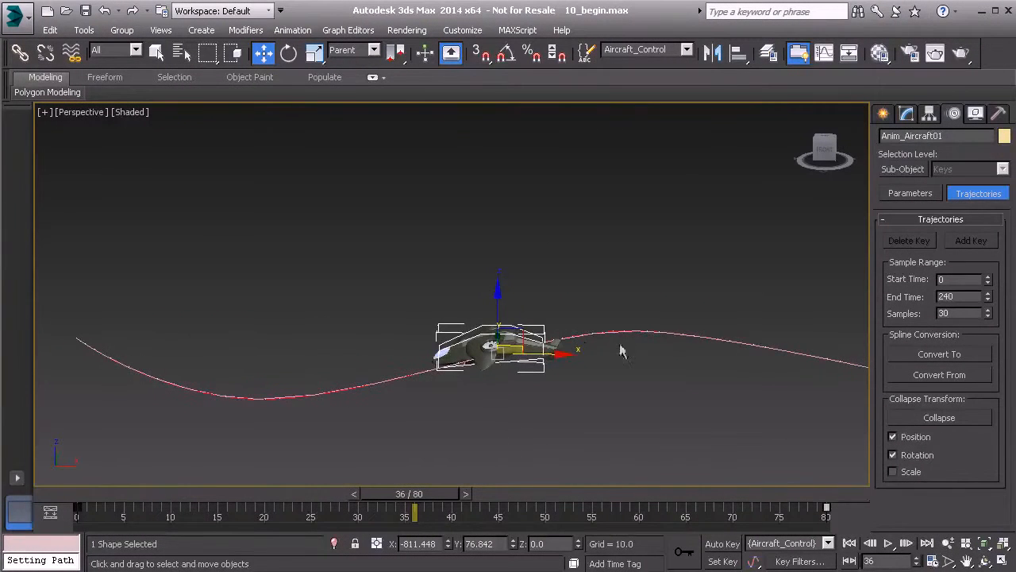
Step: Select the path line's three vertices beyond its start vertex and raise them together along Z
click(671, 331)
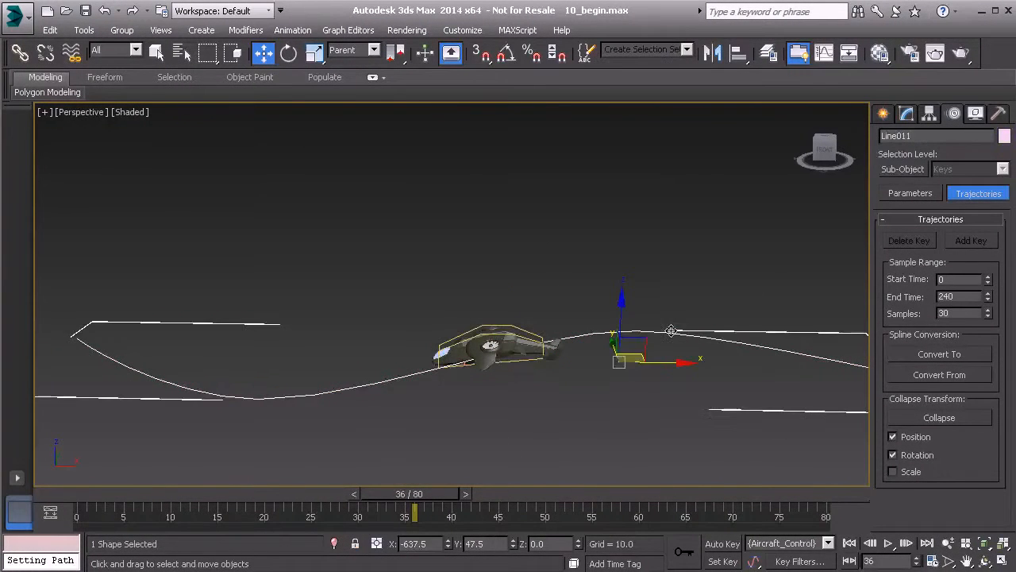
click(907, 114)
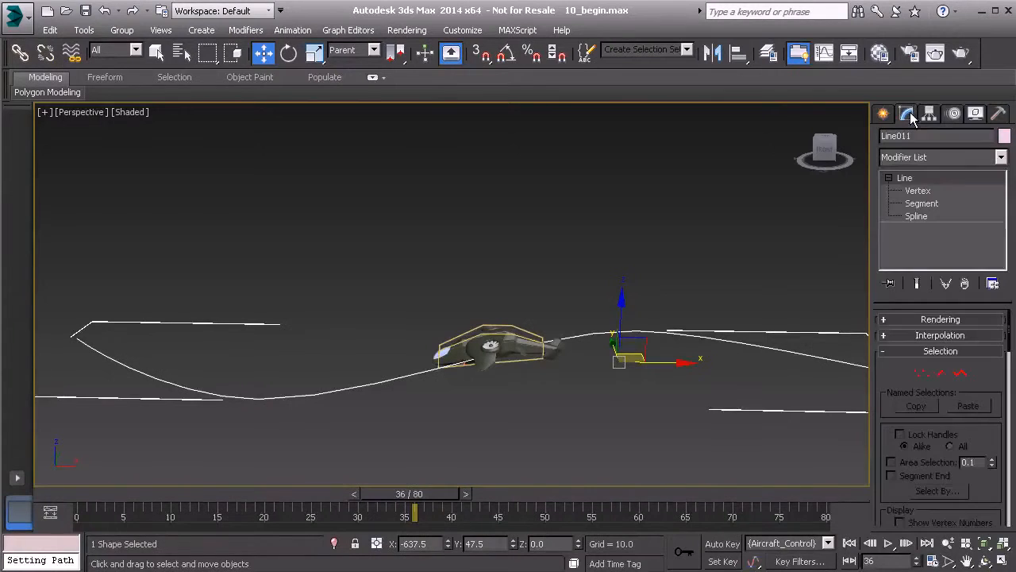
click(921, 189)
alt+middle_drag(421, 266, 299, 257)
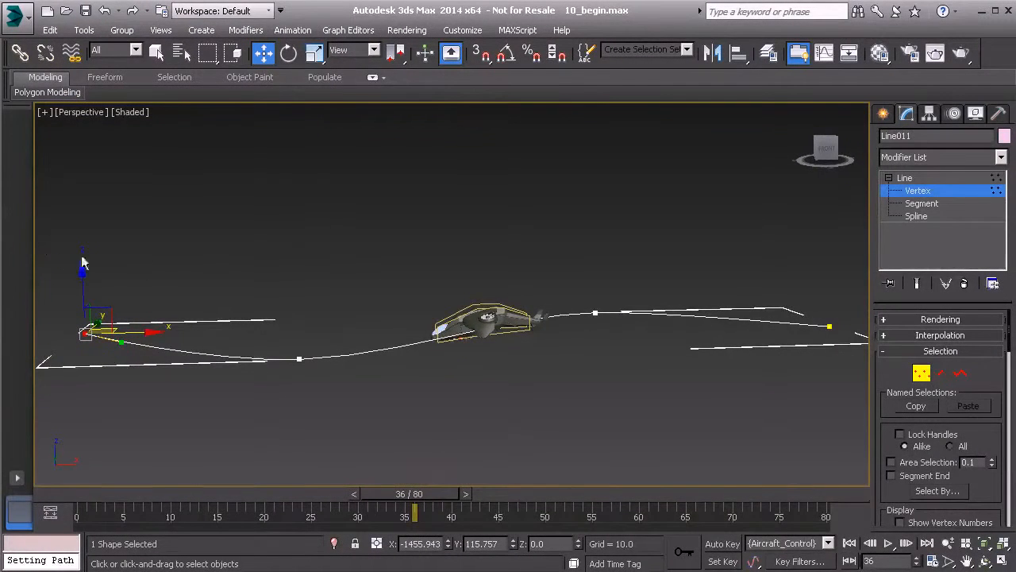
drag(117, 280, 612, 459)
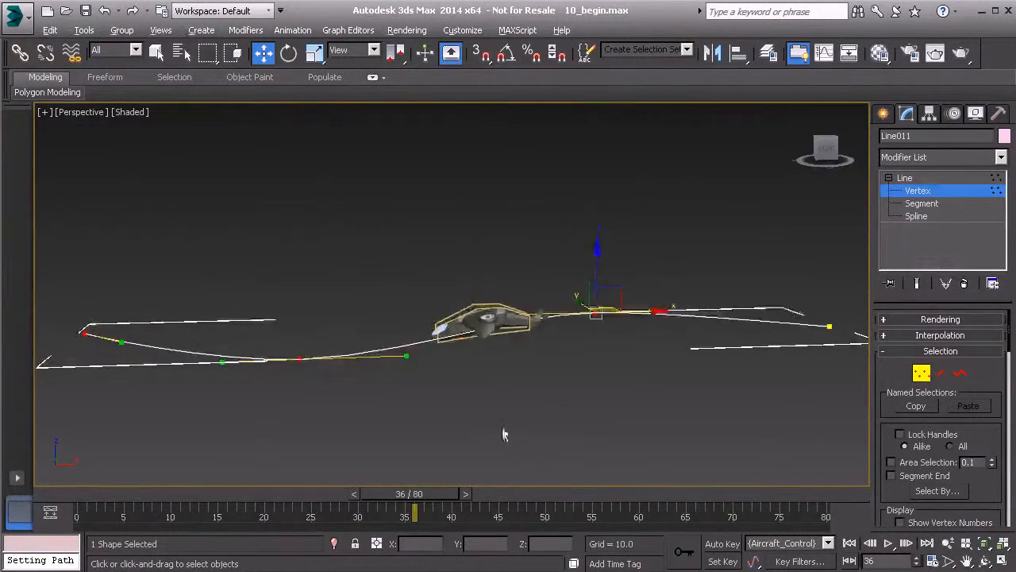
drag(627, 294, 626, 256)
Step: Raise the path's last two vertices along Z and lift the end vertex further to a height of about 264
middle_drag(249, 283, 280, 300)
drag(150, 278, 400, 388)
drag(403, 302, 388, 216)
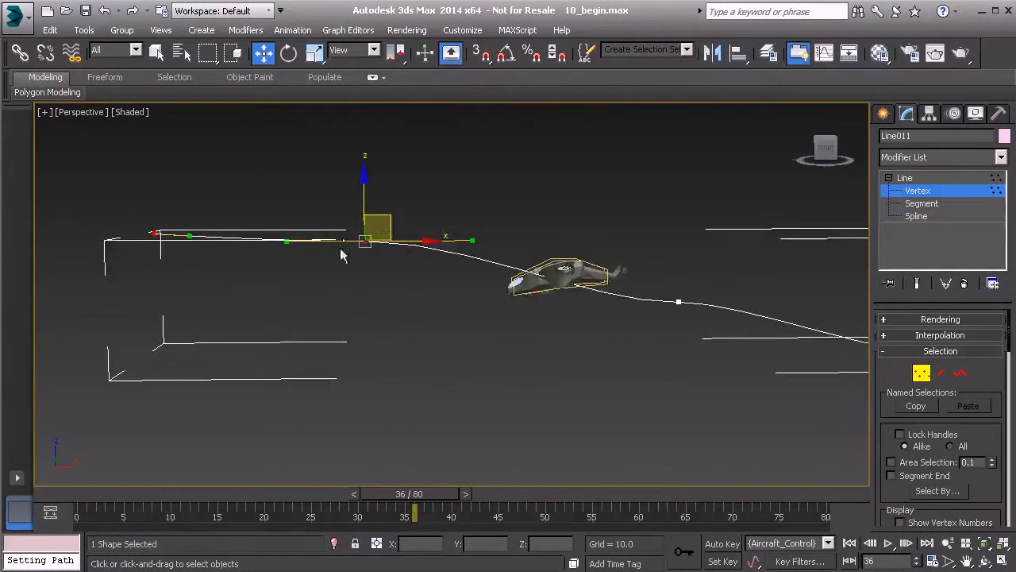
middle_drag(222, 242, 254, 306)
drag(139, 235, 240, 325)
drag(207, 264, 205, 219)
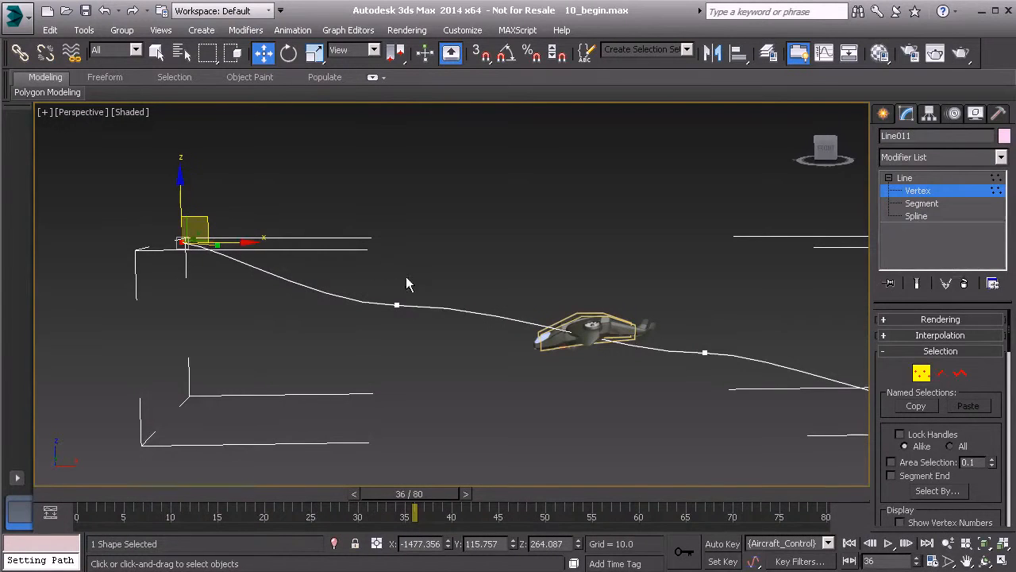
Step: Adjust the Bezier handles of the path's two middle vertices vertically to smooth the climb
drag(386, 285, 418, 320)
mouse_move(439, 334)
alt+middle_down()
mouse_move(370, 347)
mouse_move(420, 332)
alt+middle_up()
drag(508, 307, 505, 335)
alt+middle_drag(505, 334, 626, 345)
drag(626, 345, 676, 390)
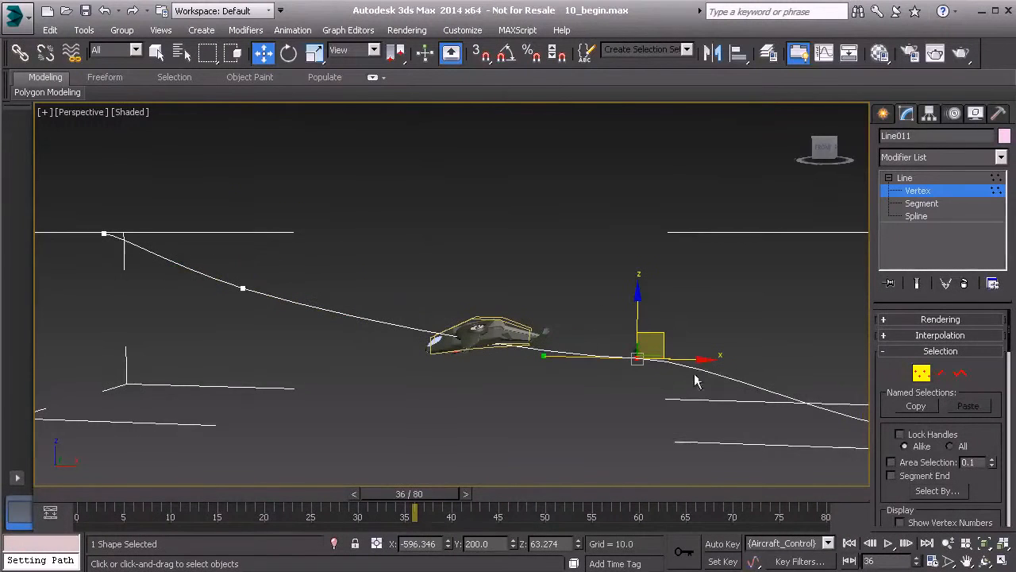
drag(544, 356, 547, 336)
Step: Examine the reshaped path and its middle vertices from above and from the side
alt+middle_drag(309, 330, 270, 337)
drag(269, 337, 452, 442)
middle_drag(592, 438, 463, 393)
drag(479, 252, 631, 372)
alt+middle_drag(610, 356, 614, 367)
drag(647, 359, 681, 371)
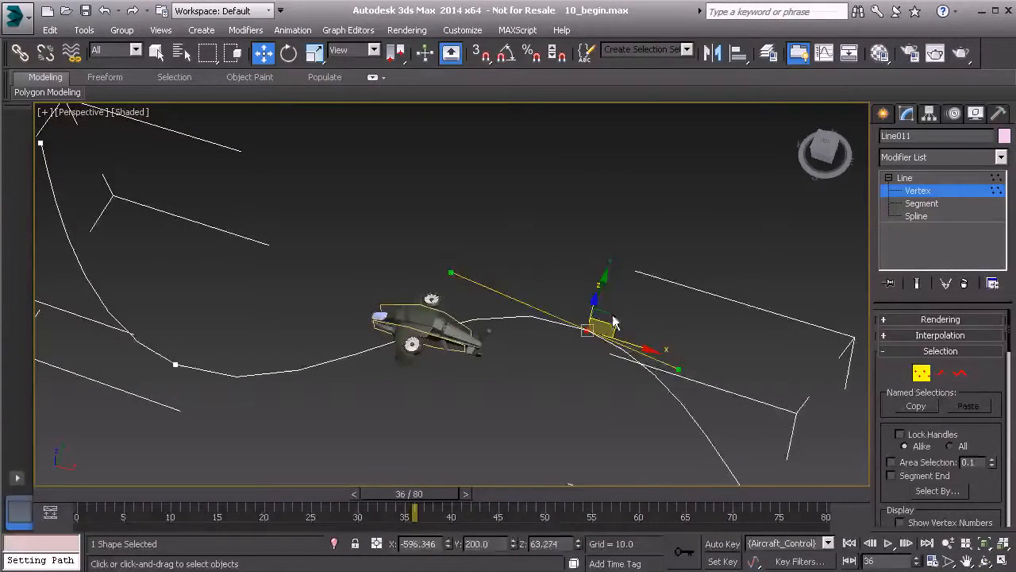
click(509, 289)
alt+middle_drag(509, 289, 483, 312)
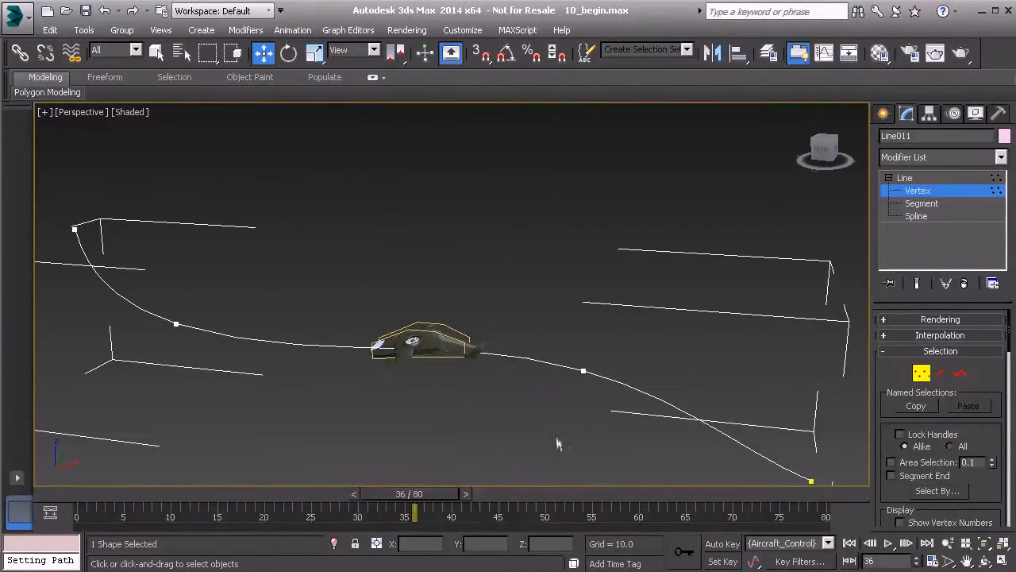
Step: Return to frame 0, leave vertex editing, deselect the line and play the aircraft's flight along the climbing path
drag(426, 493, 95, 492)
click(918, 177)
click(441, 205)
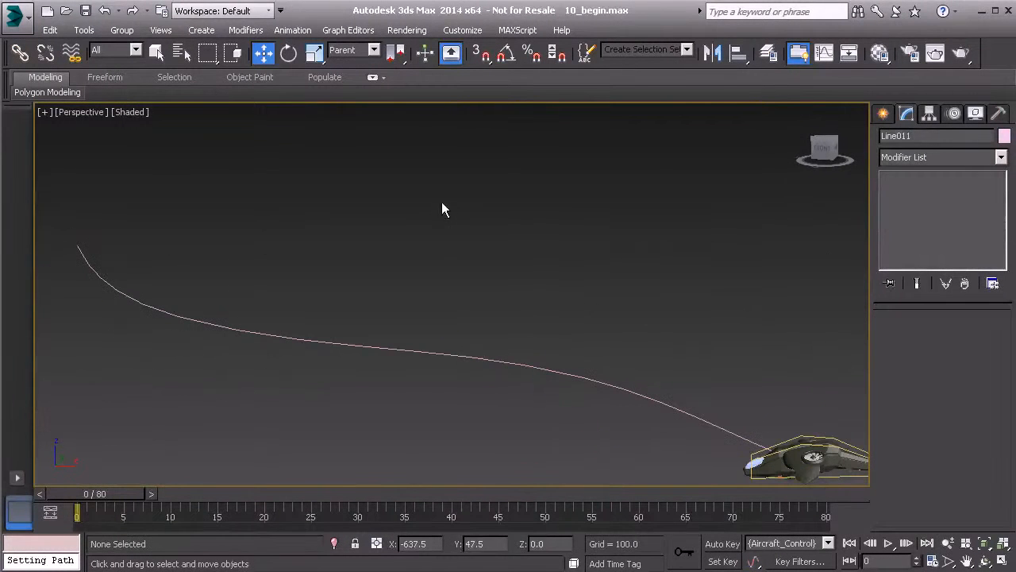
click(888, 545)
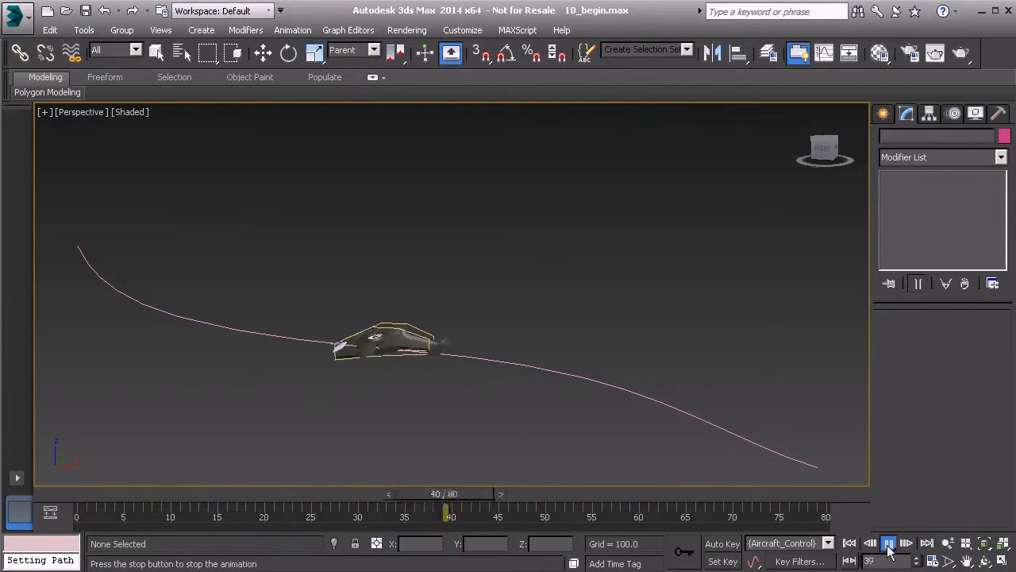
click(889, 545)
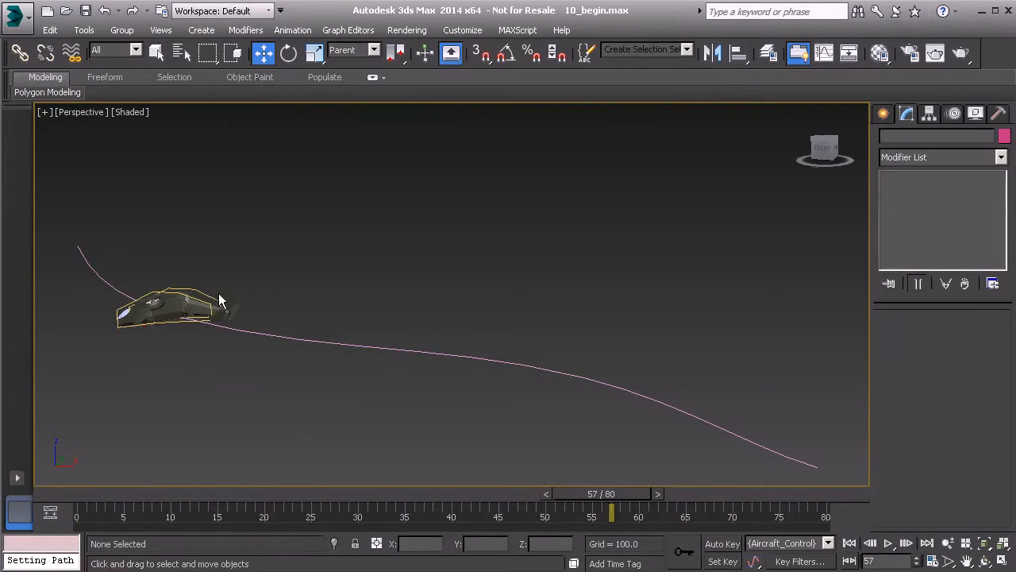
Step: Select the aircraft's control spline and display its motion parameters down to the rotation list
click(198, 290)
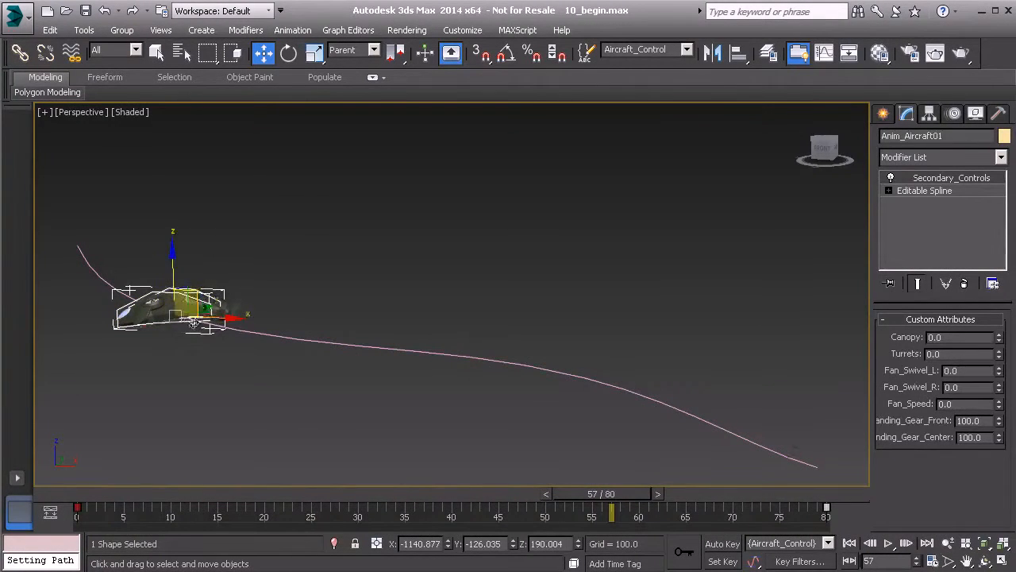
click(955, 114)
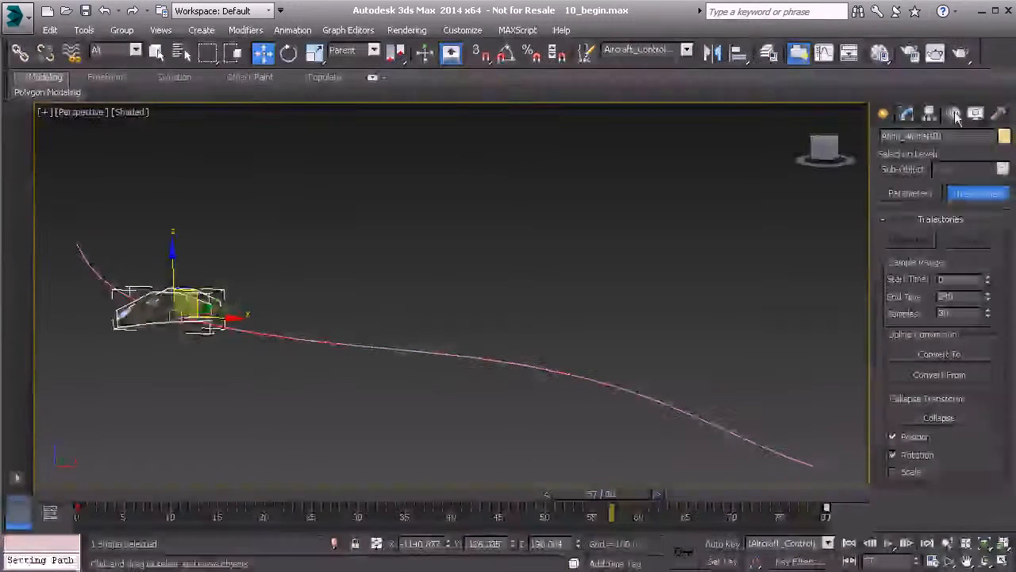
click(915, 196)
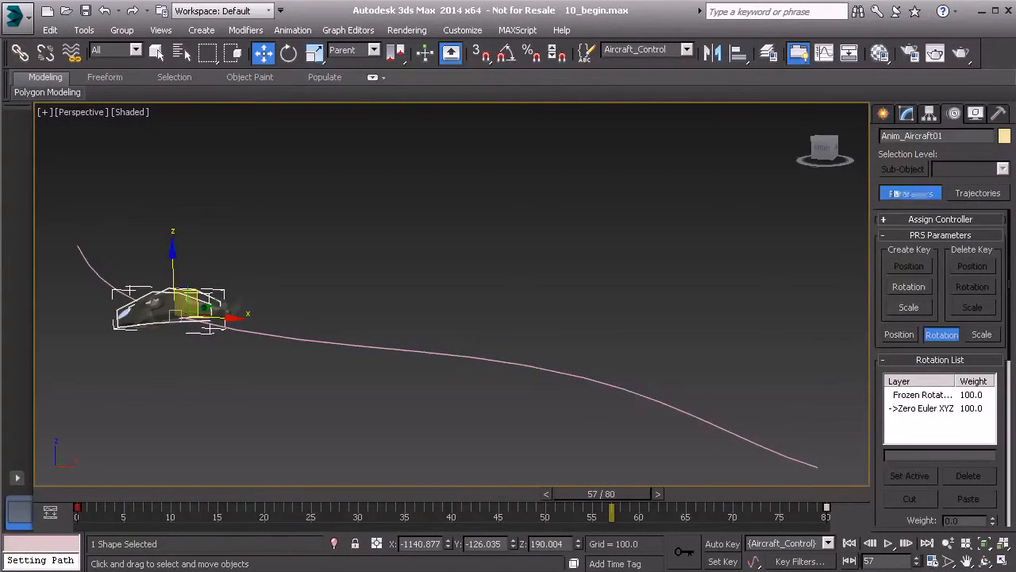
drag(881, 391, 879, 299)
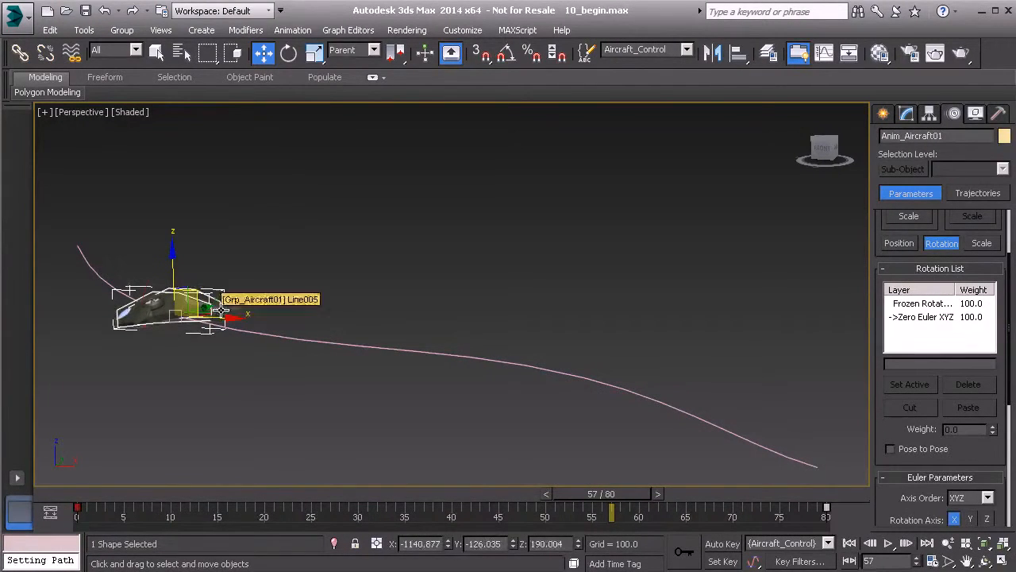
Step: Try moving the path-constrained aircraft control directly in the view, and undo the change
key(e)
drag(203, 288, 258, 339)
key(w)
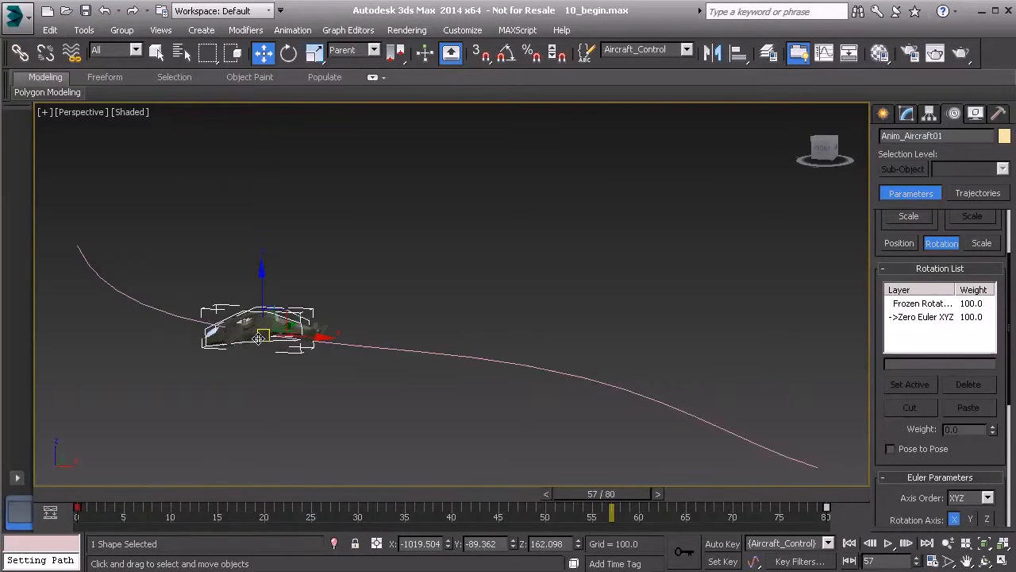
key(ctrl+z)
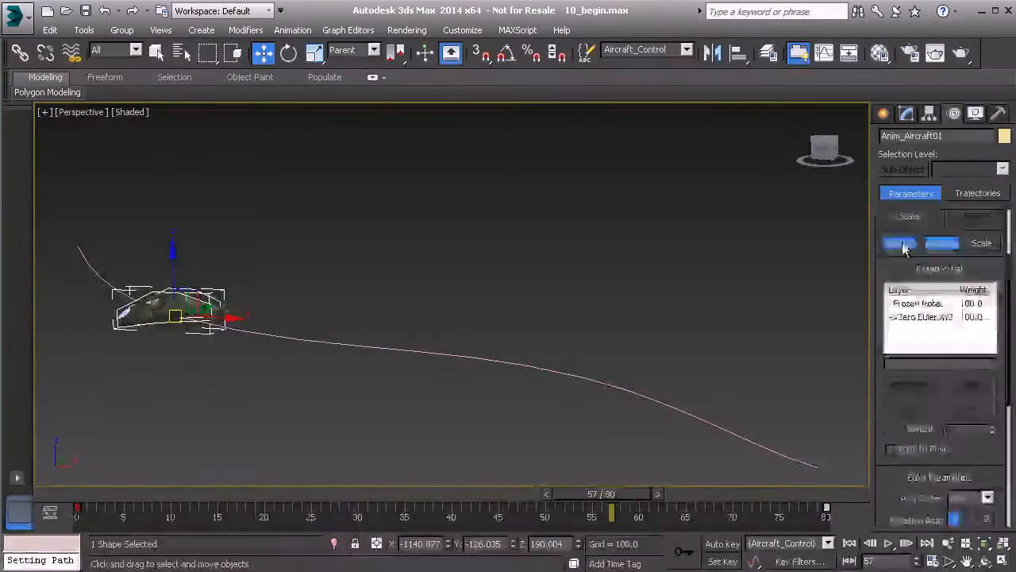
Step: Display the aircraft control's position path parameters and turn on Follow for the Path Constraint
click(900, 244)
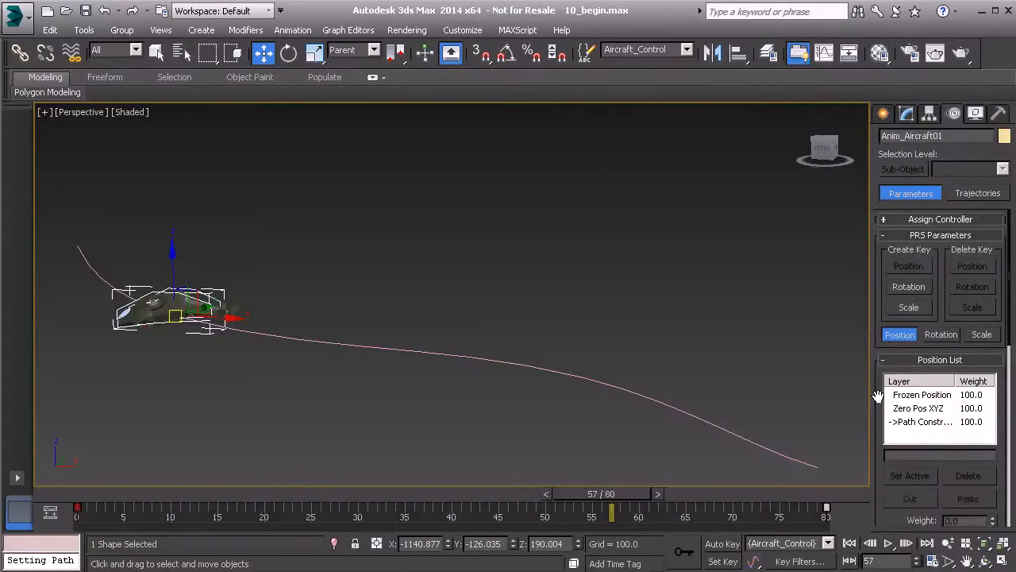
scroll(878, 395, down, 2)
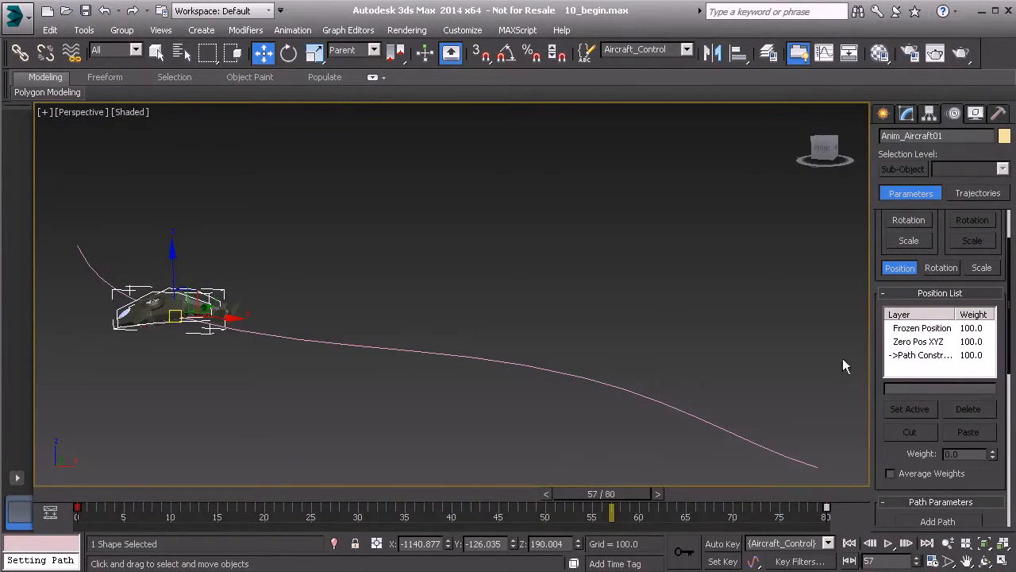
drag(881, 409, 872, 187)
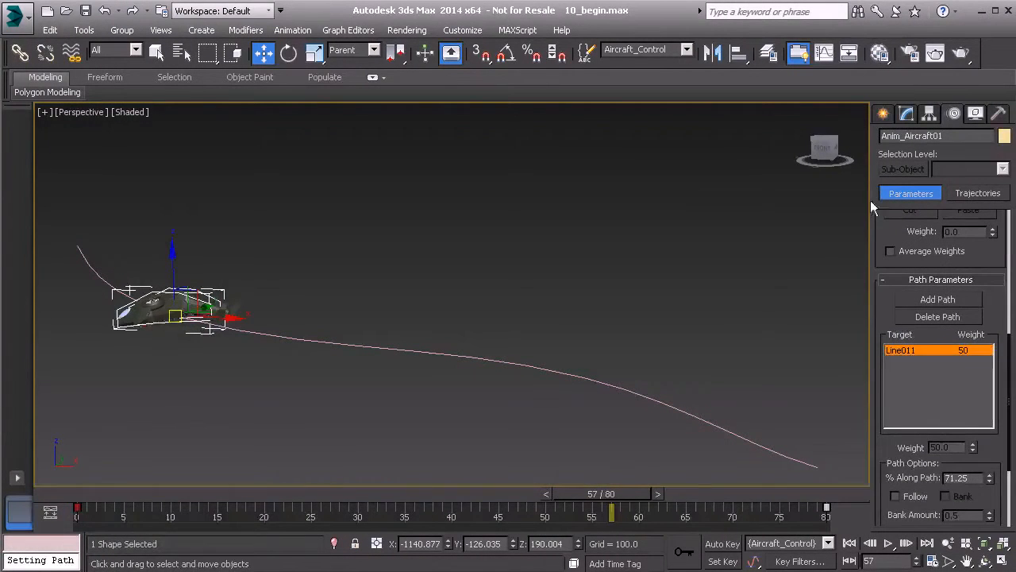
drag(887, 488, 878, 321)
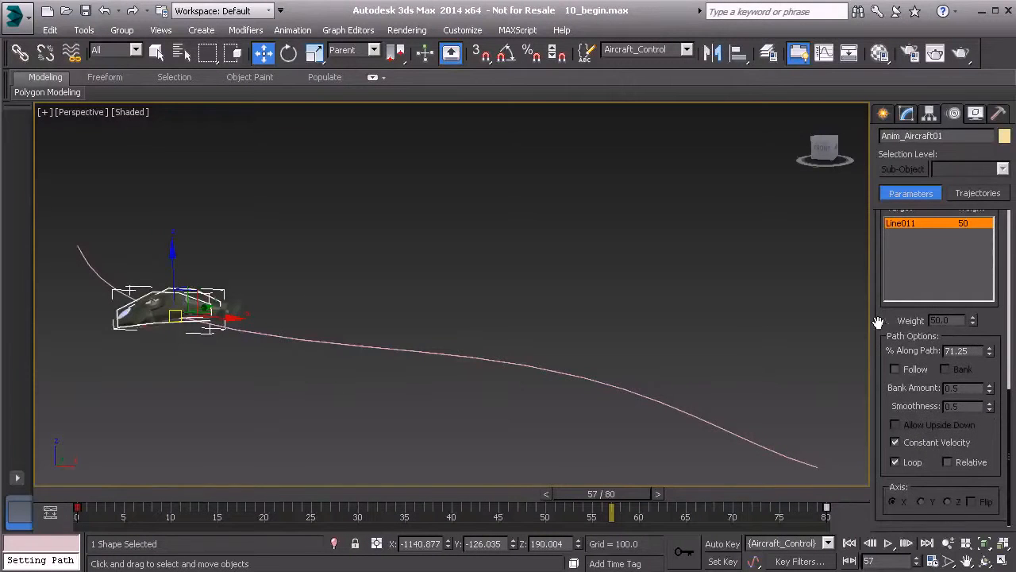
click(895, 370)
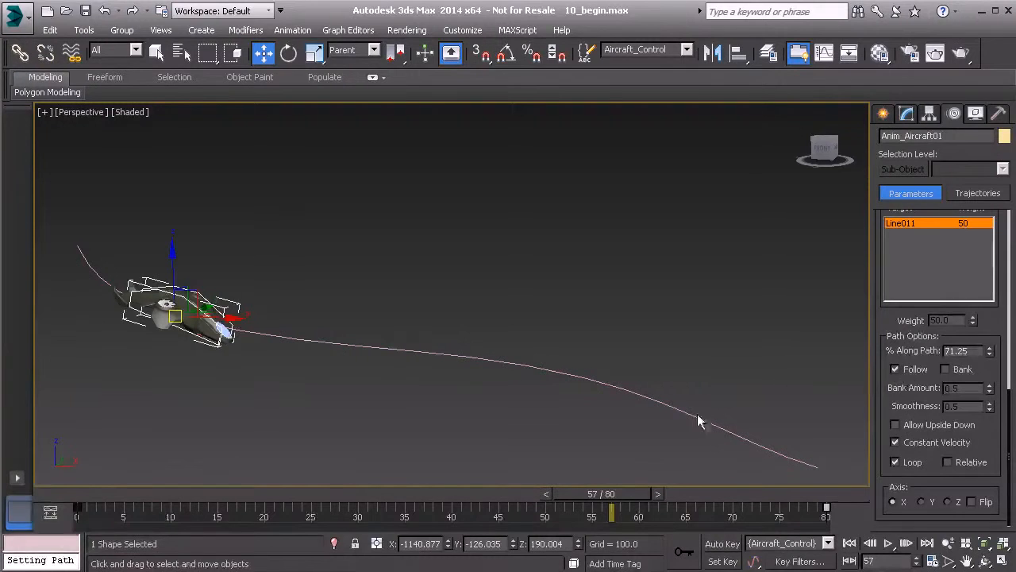
Step: Check the aircraft's heading at frame 35 and flip the Path Constraint's X axis
drag(626, 493, 427, 484)
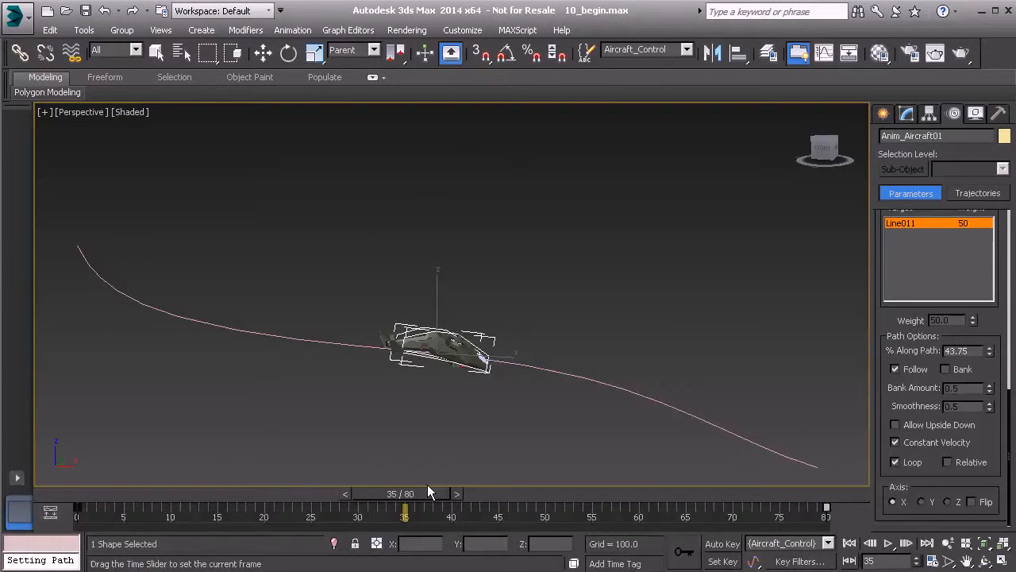
key(w)
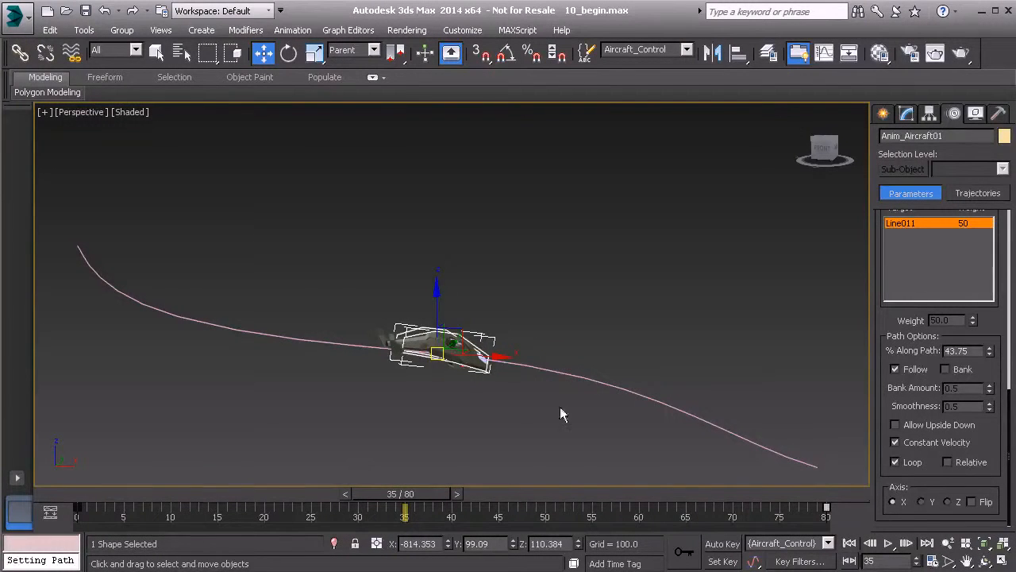
alt+middle_drag(474, 362, 459, 387)
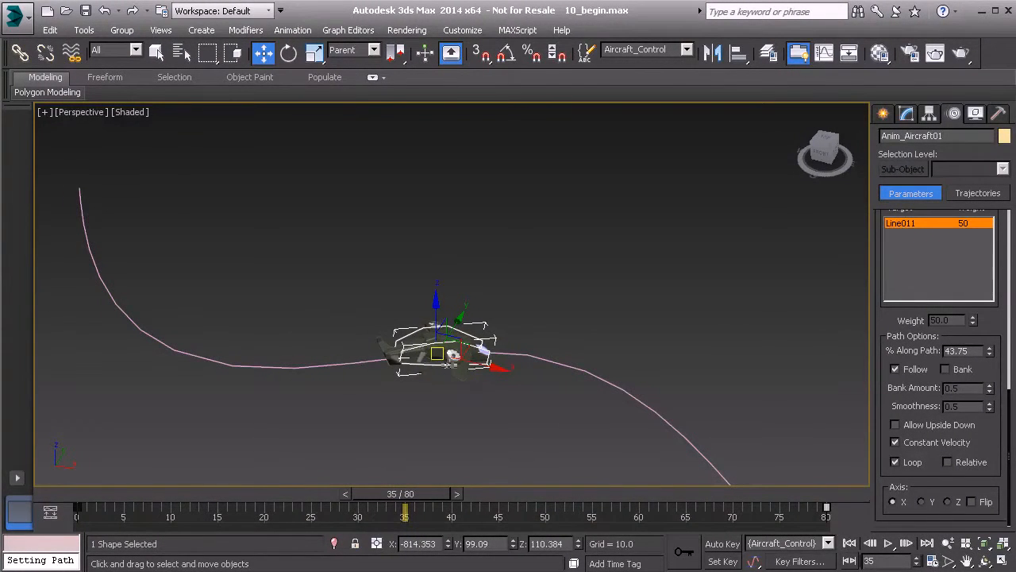
click(970, 501)
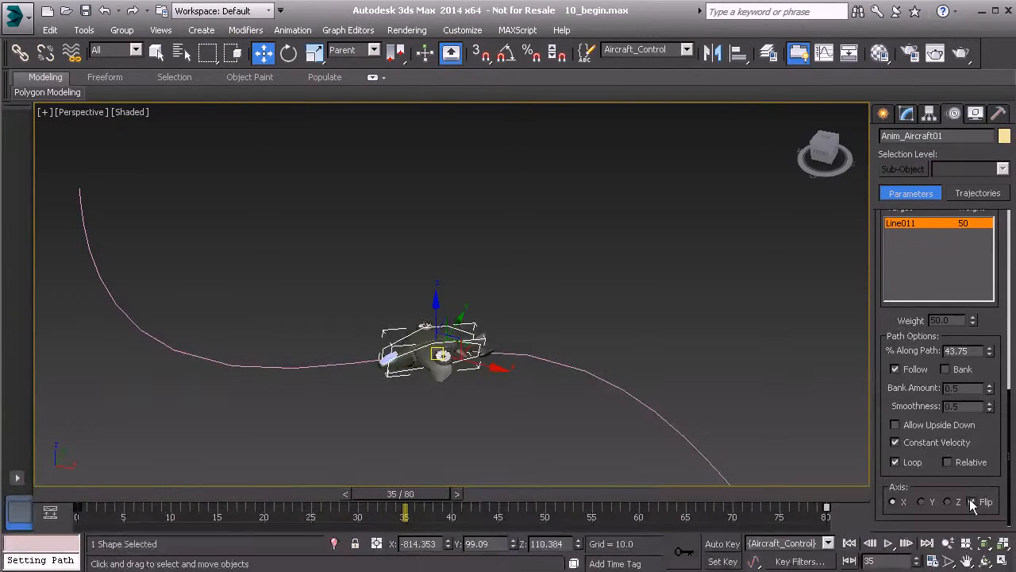
Step: Play the flight from frame 0 with the flipped heading, stop it and scrub back along the path
drag(464, 494, 87, 494)
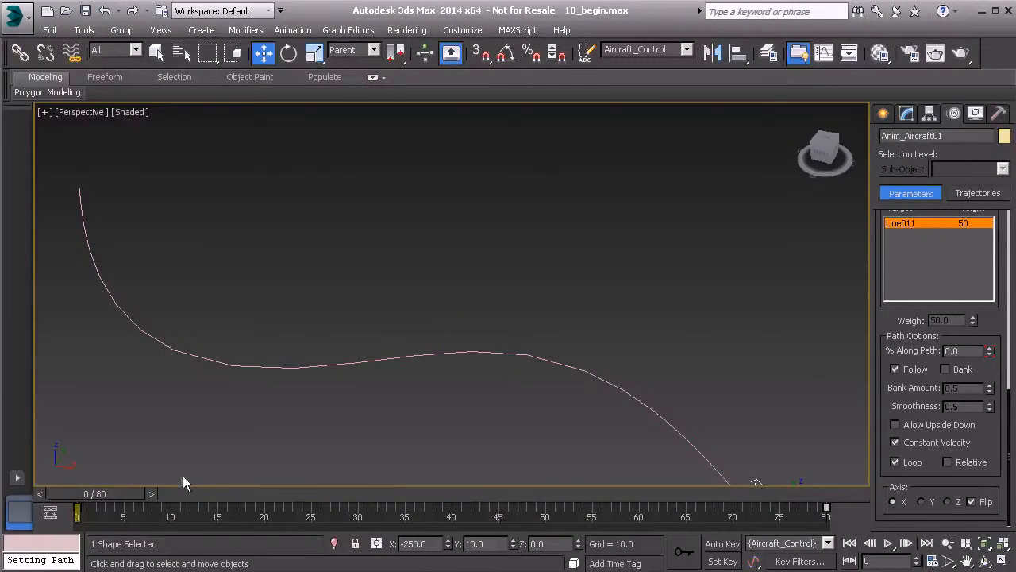
click(887, 543)
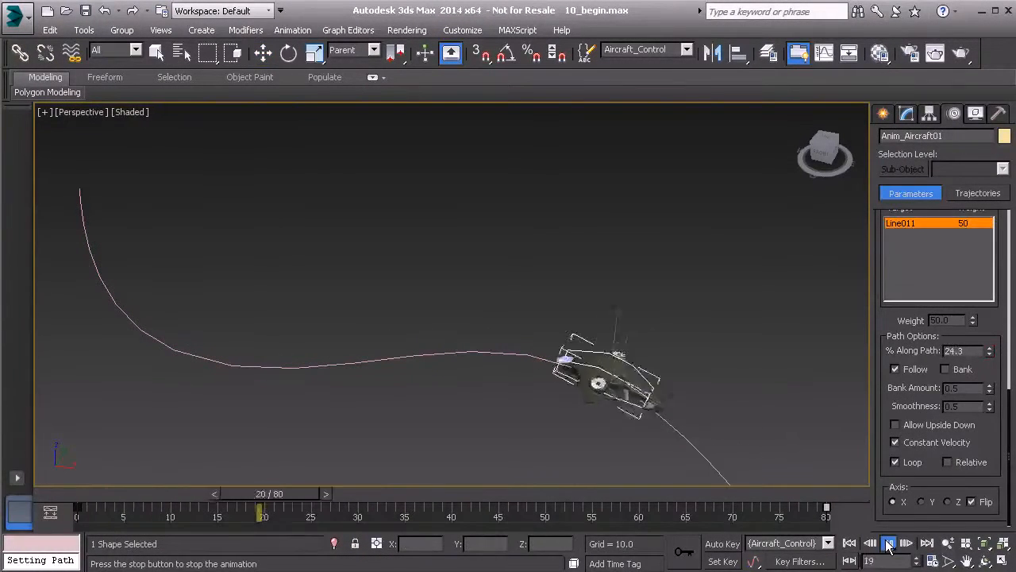
click(888, 544)
drag(672, 499, 272, 488)
Step: Turn on Bank with a bank amount of 1.71 and smoothness of 1.54, and play the flight from frame 0
click(944, 368)
mouse_move(988, 389)
mouse_down()
mouse_move(992, 405)
mouse_move(991, 394)
mouse_up()
drag(267, 498, 62, 518)
key(w)
middle_drag(721, 439, 732, 391)
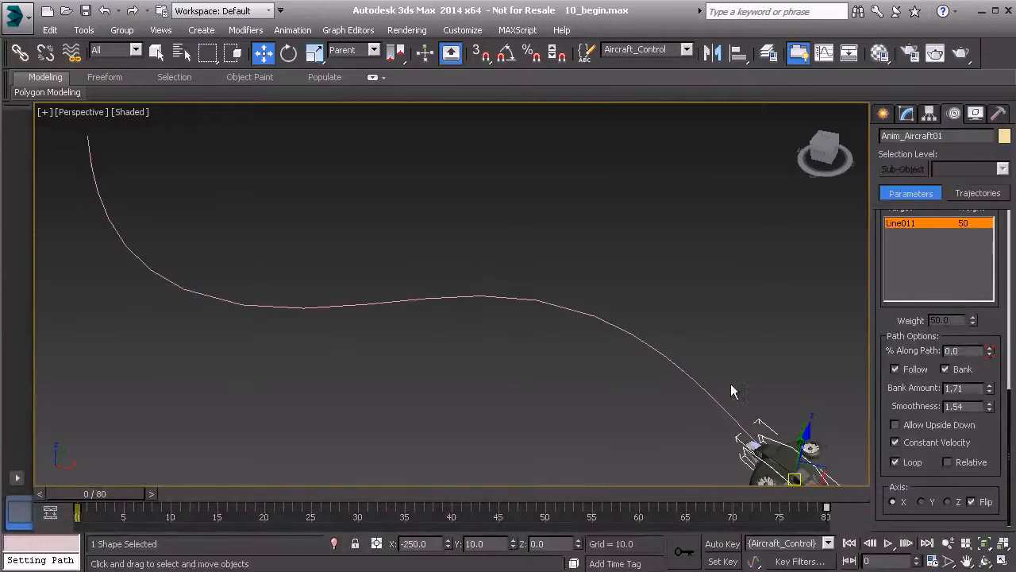
click(889, 544)
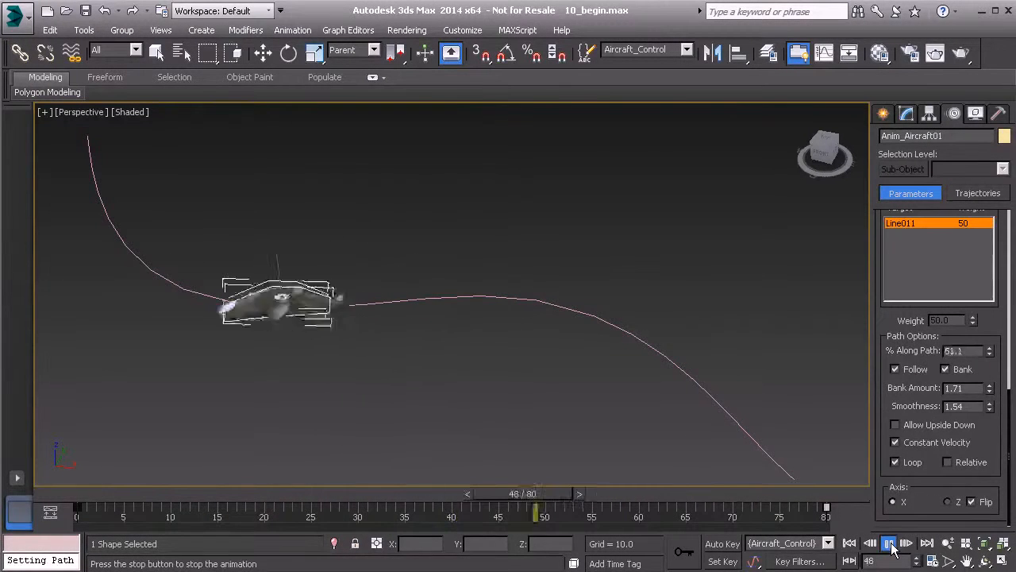
click(890, 544)
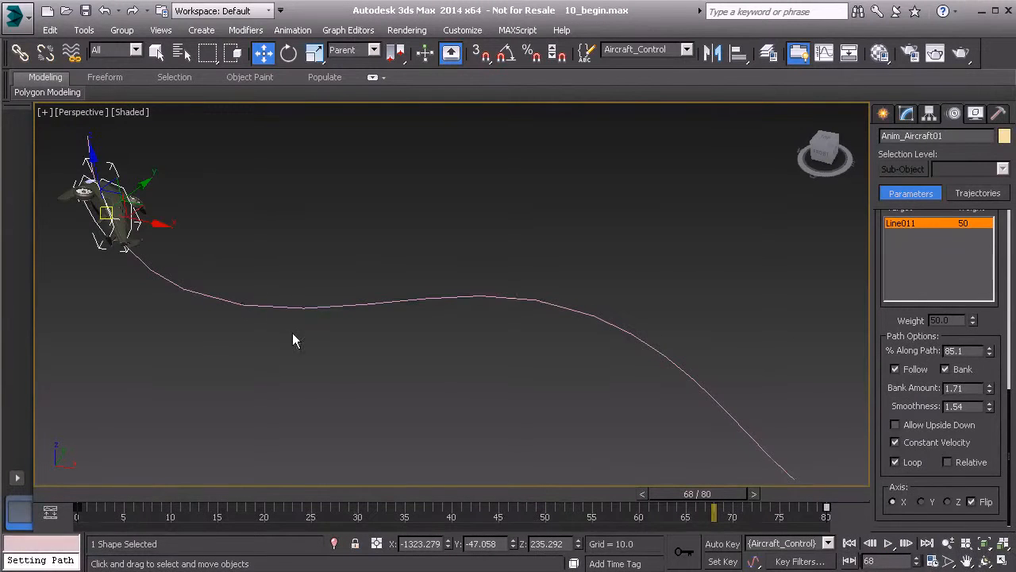
Step: Try rotating the path-constrained aircraft control directly in the view at frame 68
middle_drag(252, 306, 290, 331)
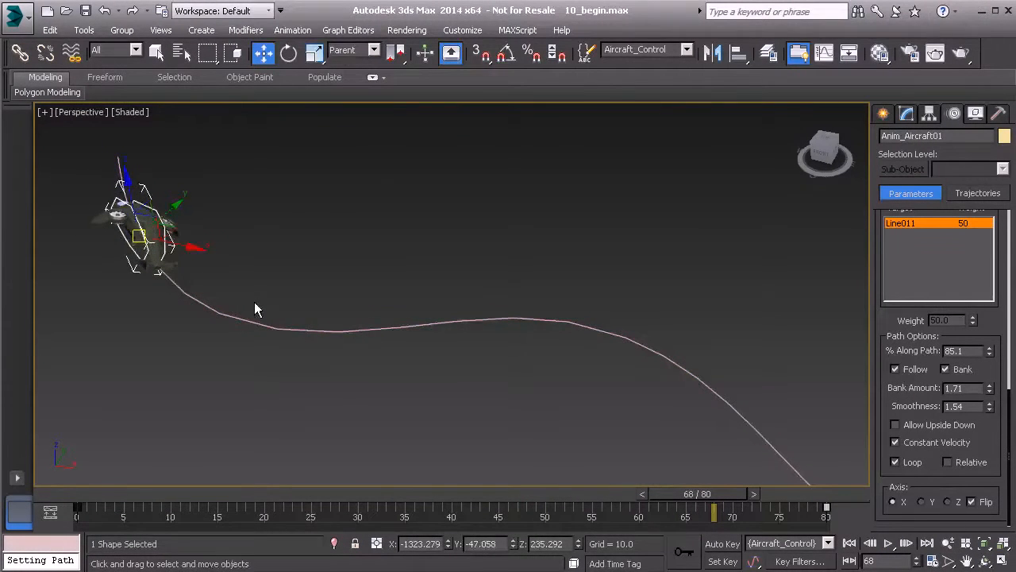
key(e)
drag(121, 204, 115, 266)
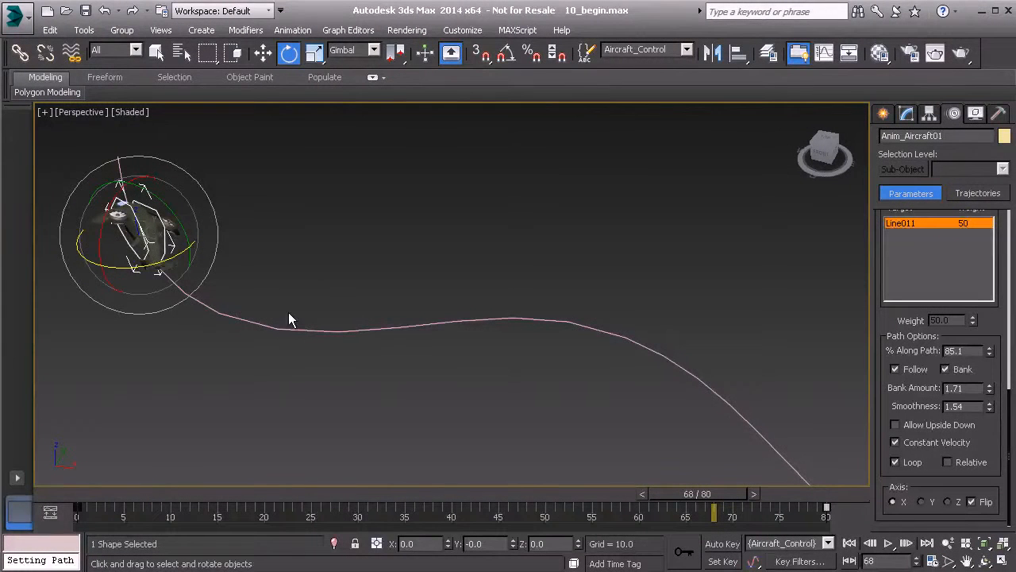
mouse_move(291, 266)
middle_down()
mouse_move(259, 297)
mouse_move(271, 331)
mouse_move(293, 286)
middle_up()
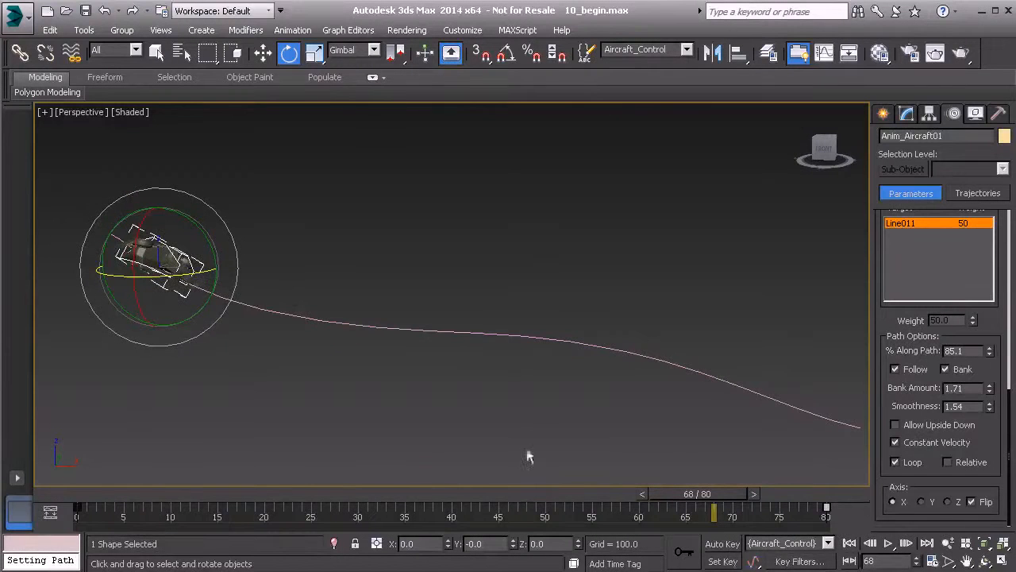
key(shift+z)
Step: Replay the banked flight from frame 0, stop at frame 66 and examine the aircraft on its path from several angles
drag(709, 493, 83, 479)
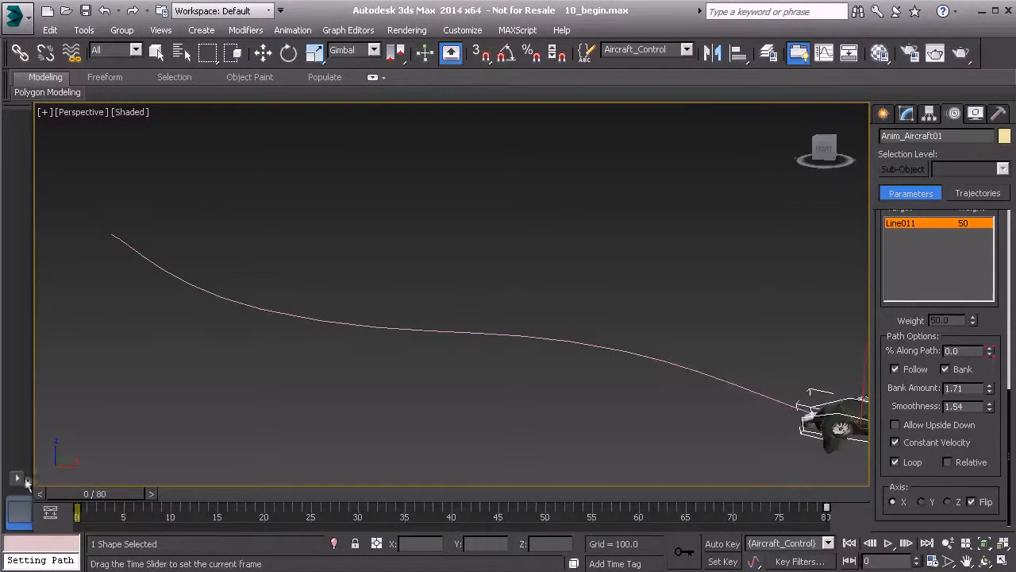
alt+middle_drag(503, 343, 524, 292)
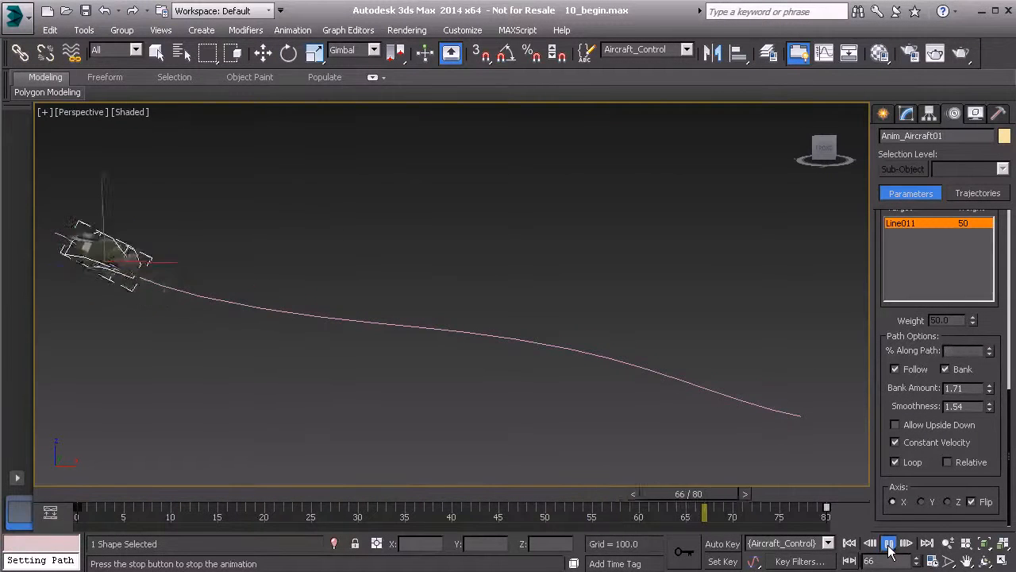
click(889, 547)
alt+middle_drag(542, 387, 291, 272)
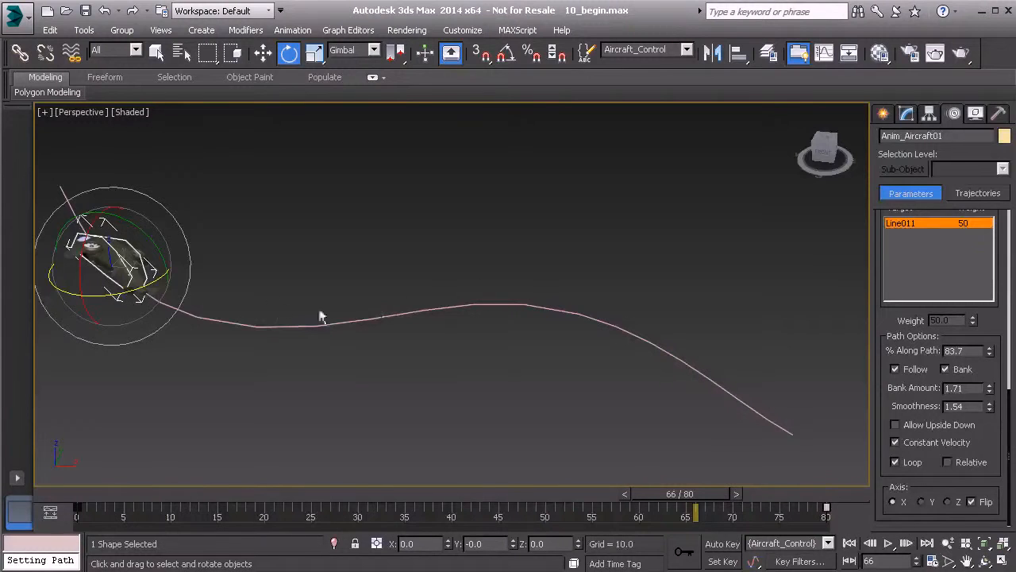
middle_drag(421, 362, 500, 372)
middle_drag(444, 317, 414, 299)
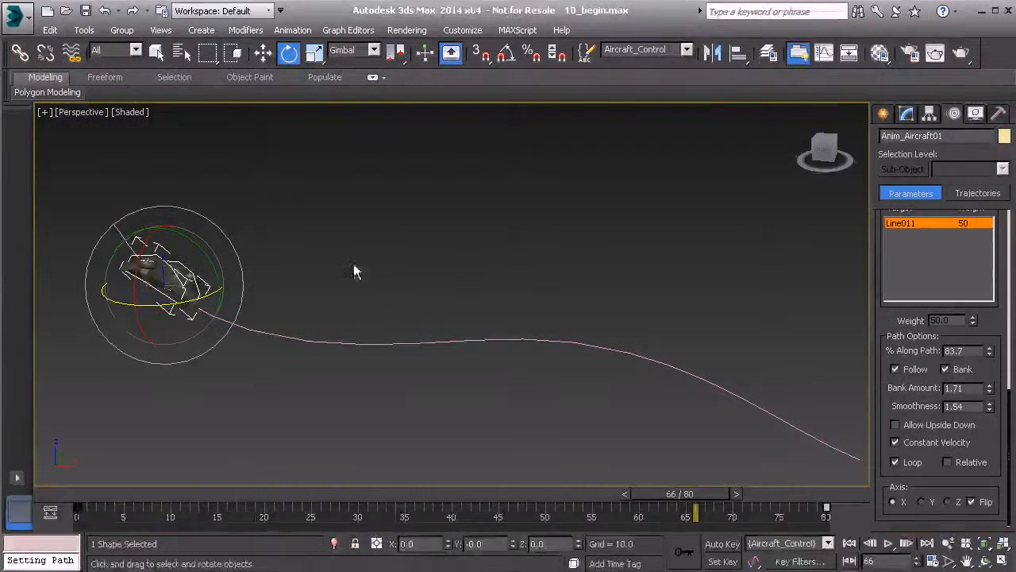